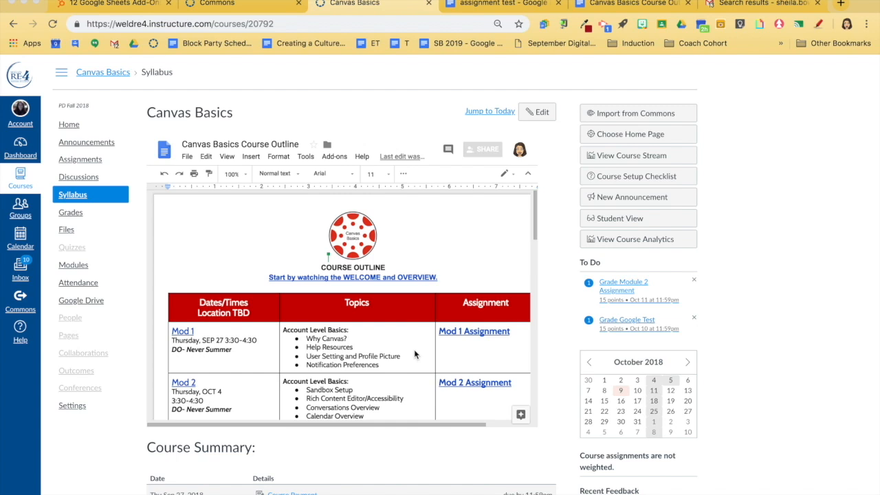
- Switch to Google Drive, open the Canvas Basics Course Outline document and bring up its sharing options
left_click(134, 44)
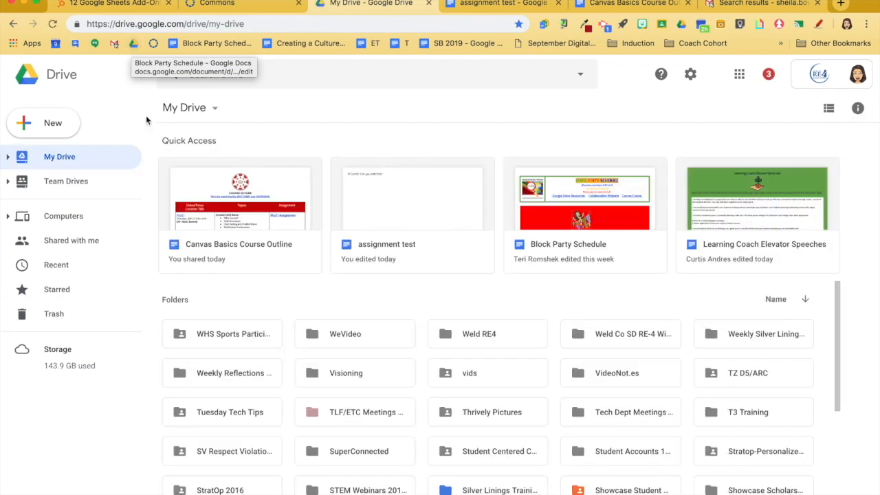
left_click(260, 198)
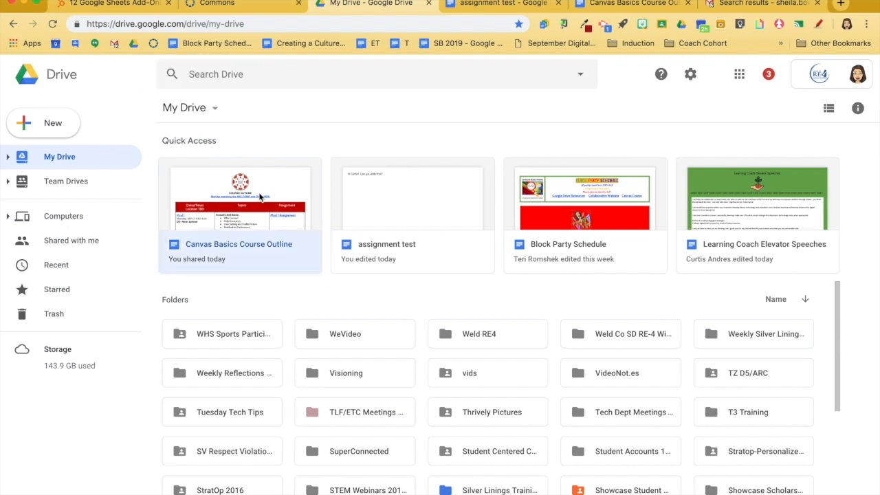
double_click(260, 198)
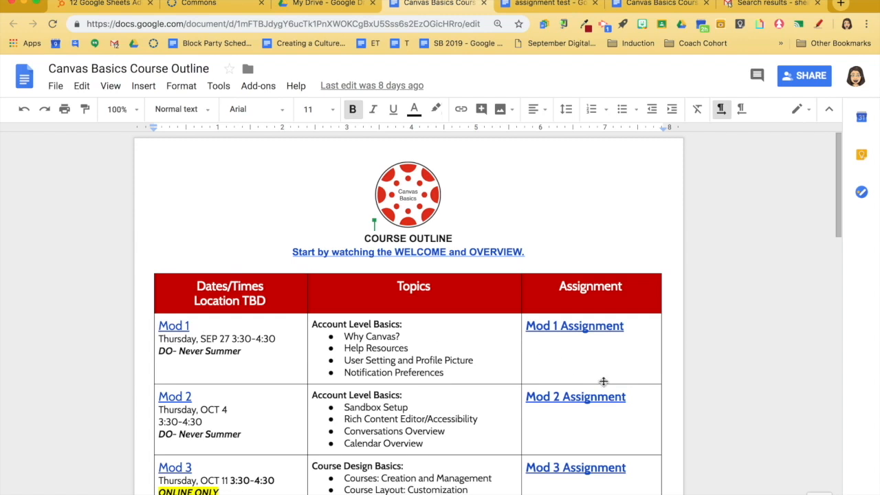
left_click(810, 69)
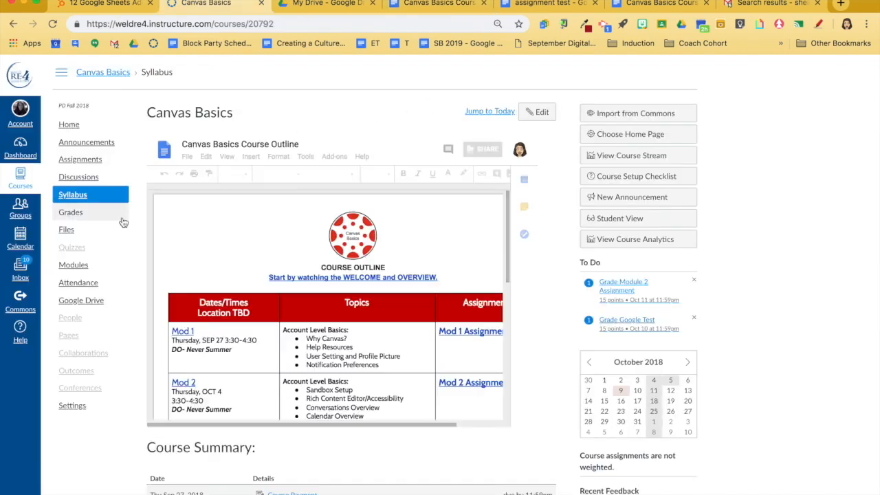
- In the Canvas Basics course, create a new page titled Canvas Basics 2
left_click(69, 337)
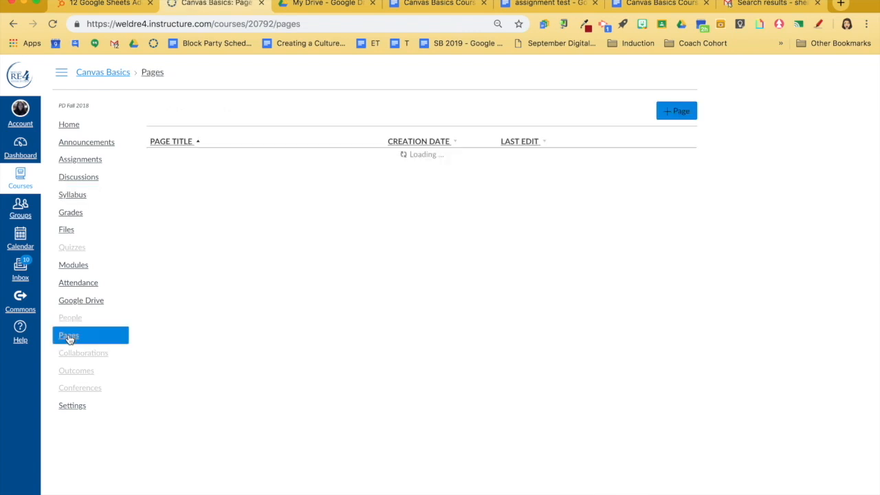
left_click(677, 112)
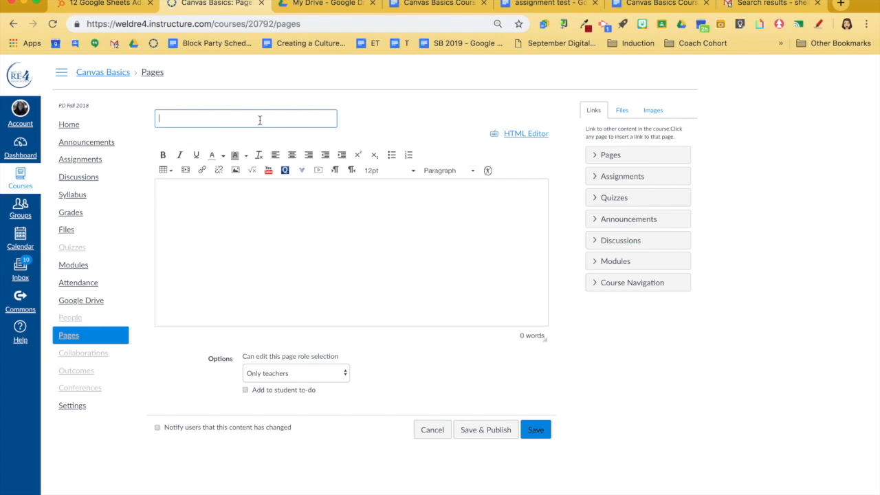
type("Canvas Basics 2")
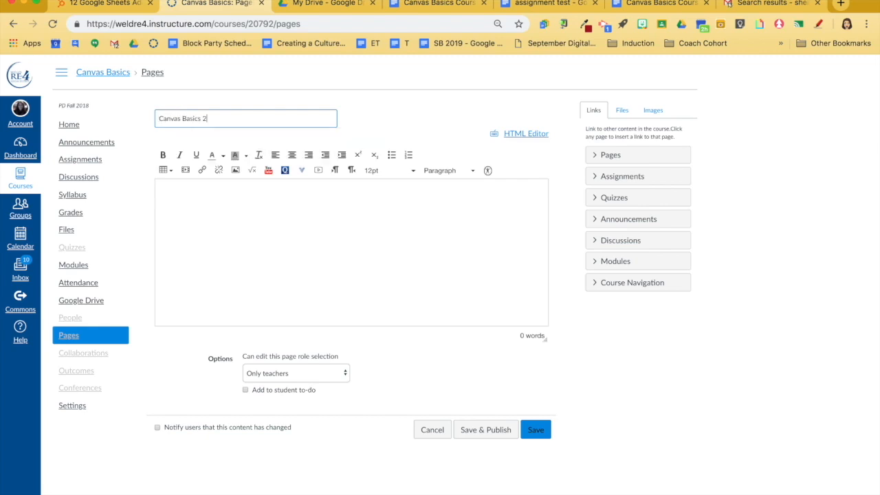
- Search Google Apps for "Canvas Basics Course" and embed the Canvas Basics Course Outline document in the page body
left_click(302, 173)
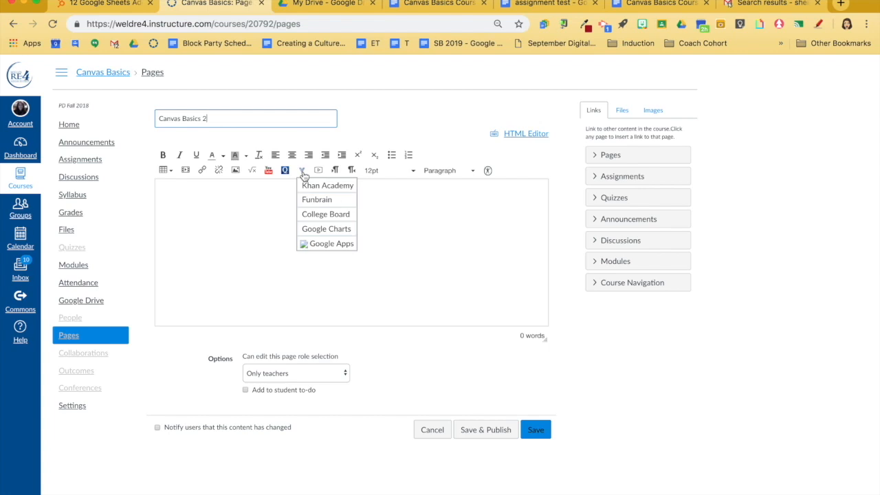
left_click(316, 243)
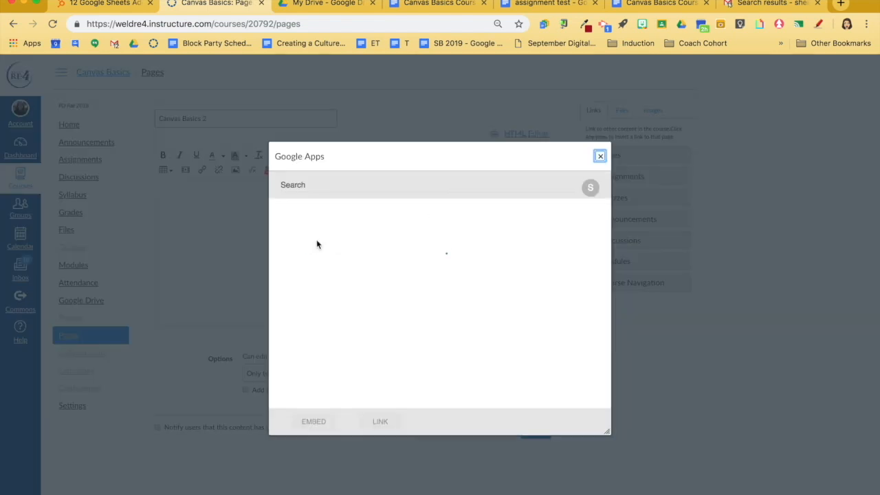
left_click(348, 185)
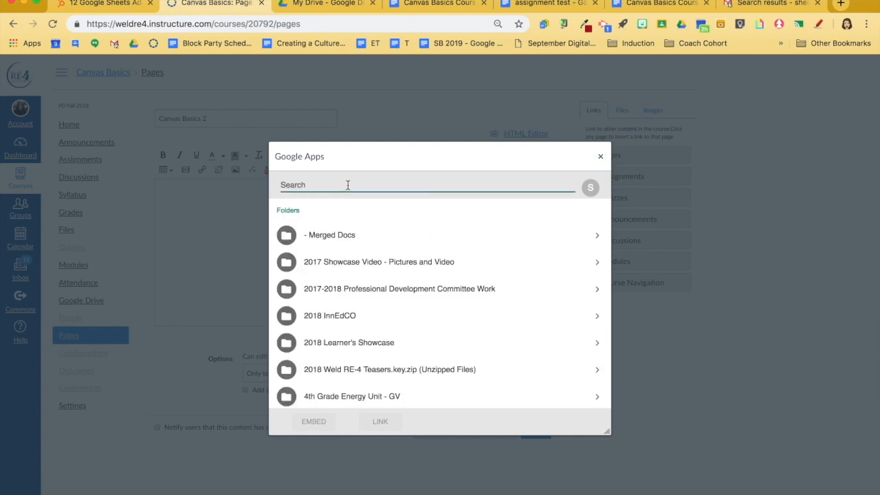
type("Canvas Basics Course")
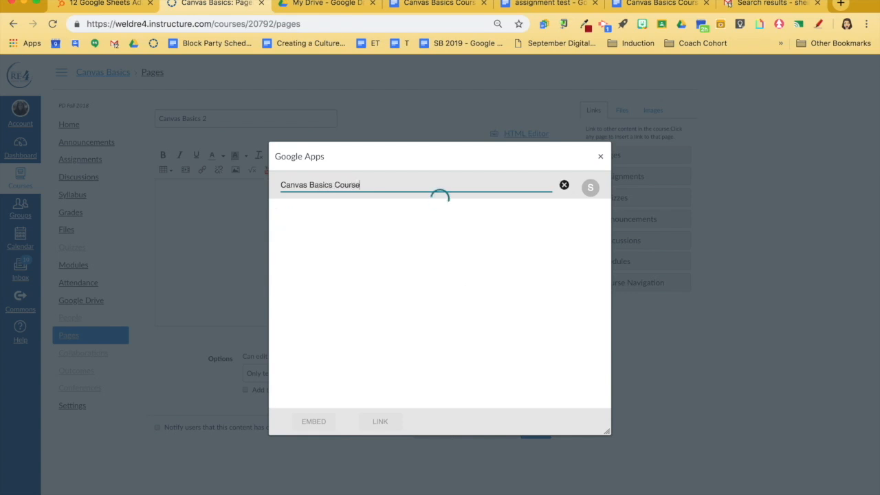
left_click(355, 240)
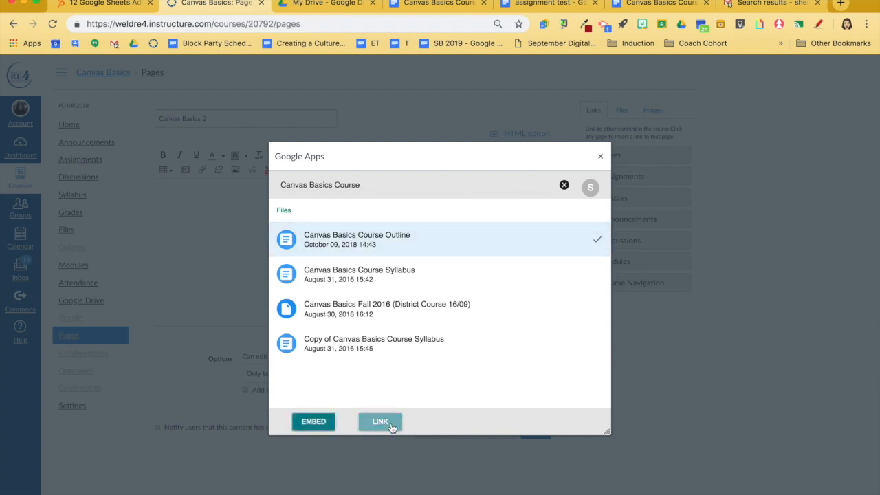
left_click(314, 422)
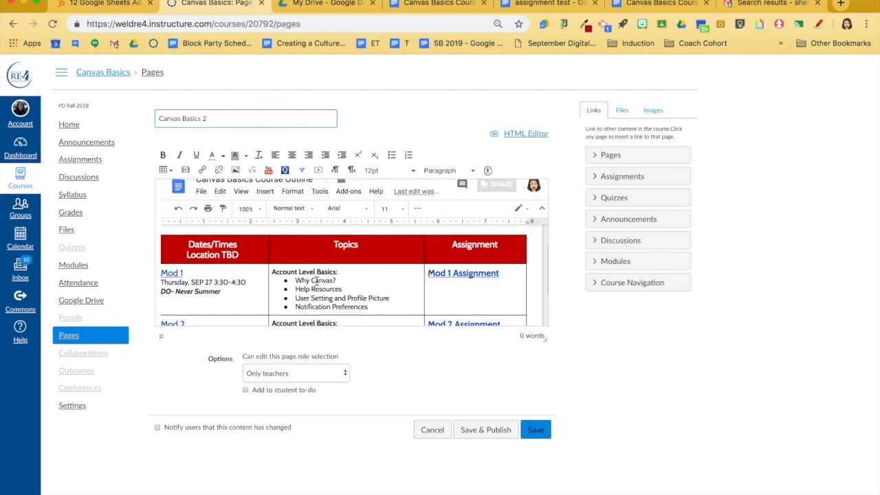
left_click(316, 280)
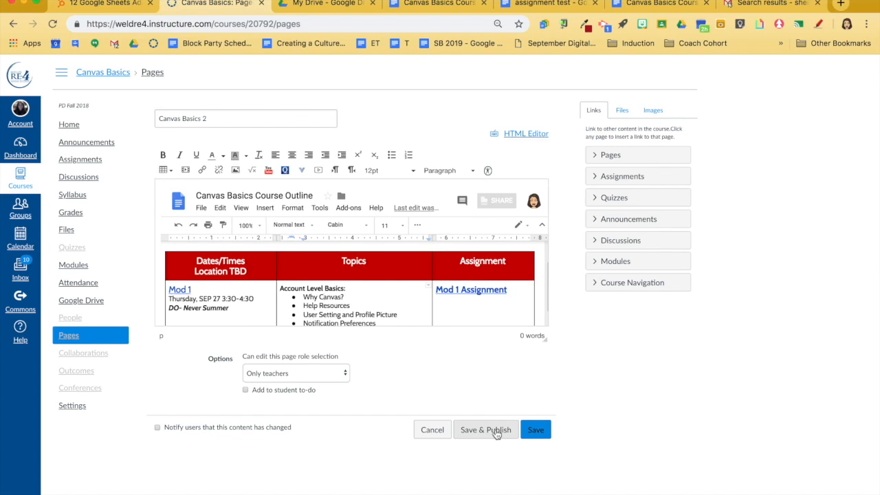
- Switch to Google Drive and open the Block Party Schedule document
left_click(328, 3)
left_click(57, 126)
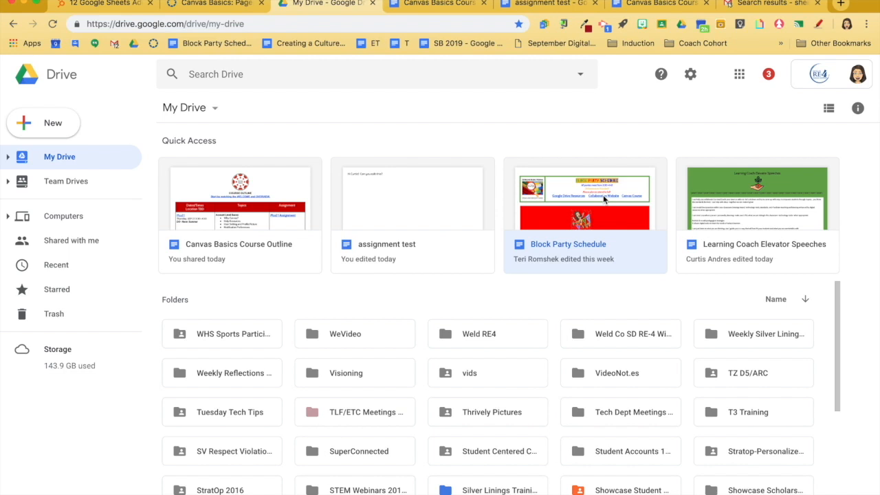
left_click(210, 3)
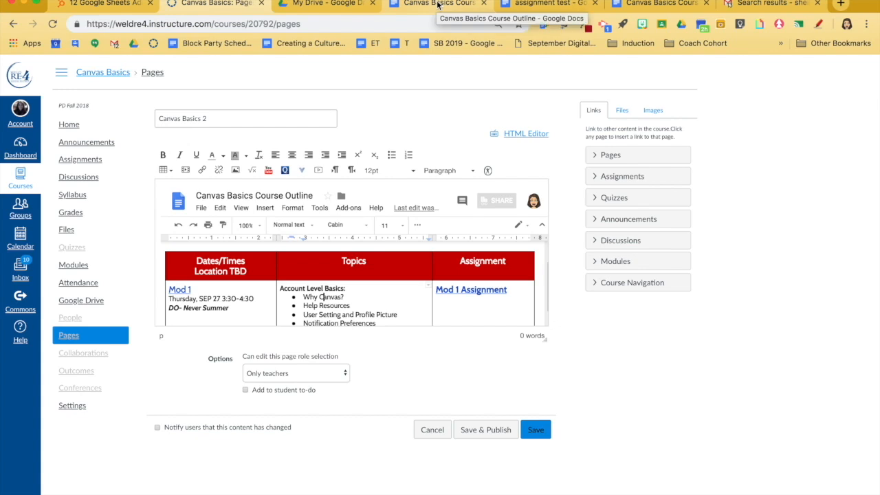
left_click(326, 4)
double_click(578, 217)
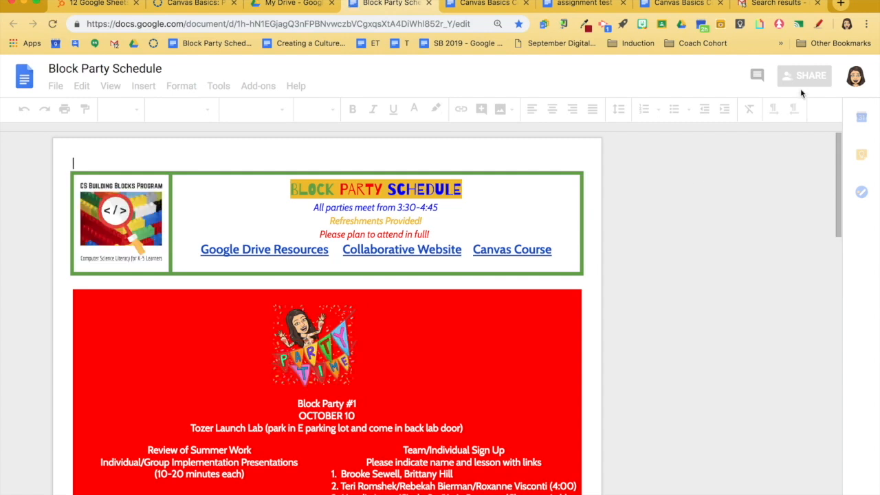
- Set the document's link sharing so that anyone at Weld RE-4 with the link can edit
left_click(805, 75)
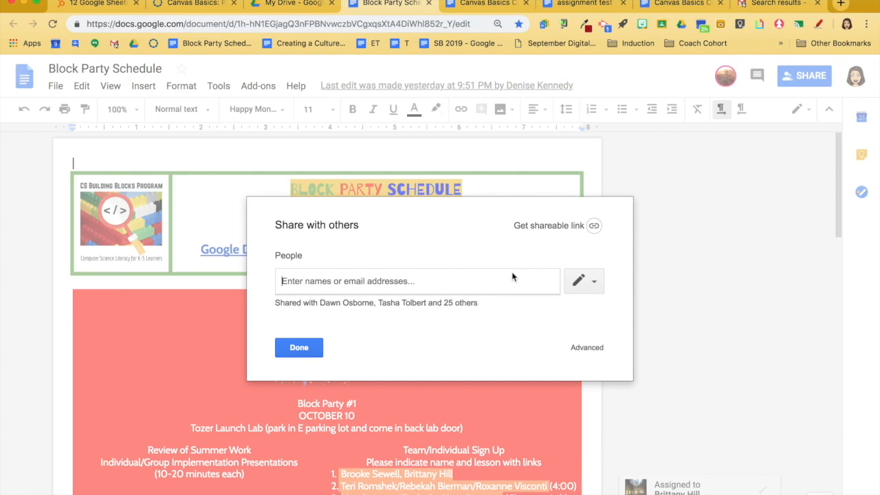
left_click(589, 348)
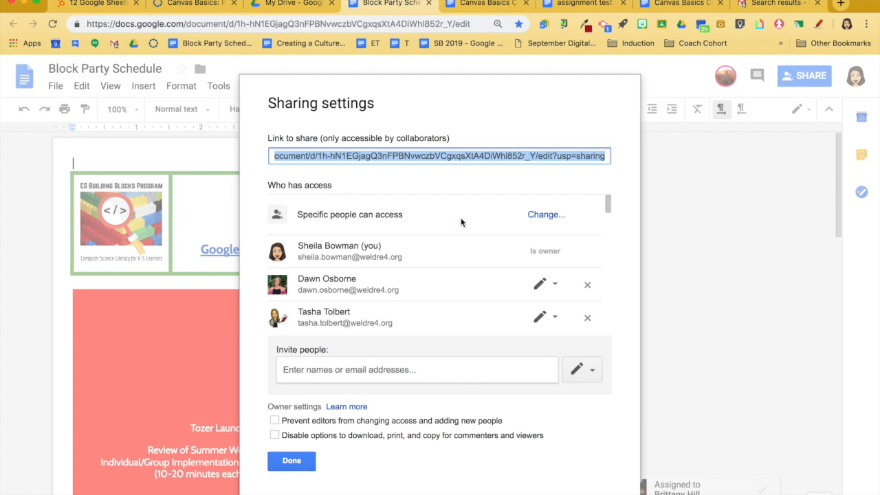
left_click(545, 215)
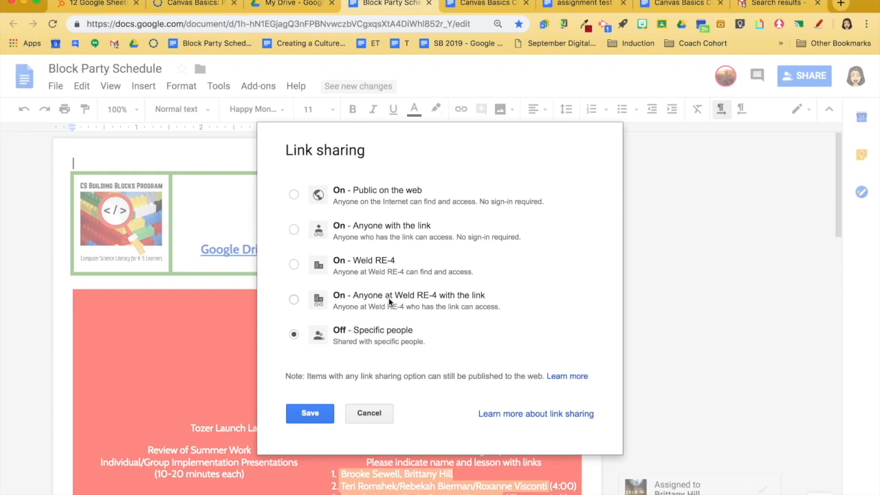
left_click(294, 301)
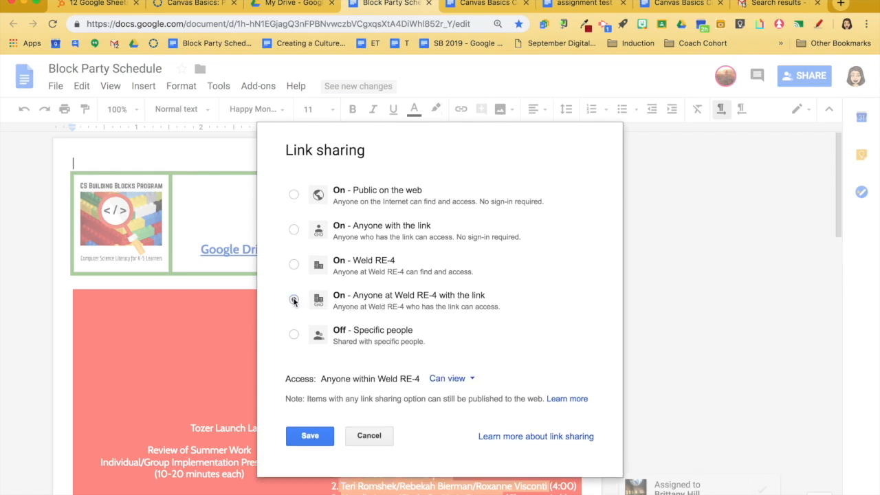
left_click(473, 379)
left_click(470, 402)
left_click(300, 436)
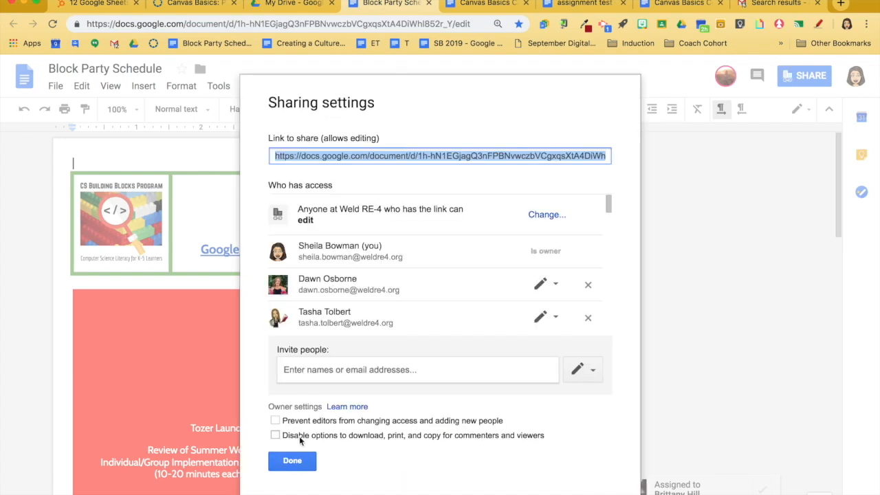
left_click(310, 457)
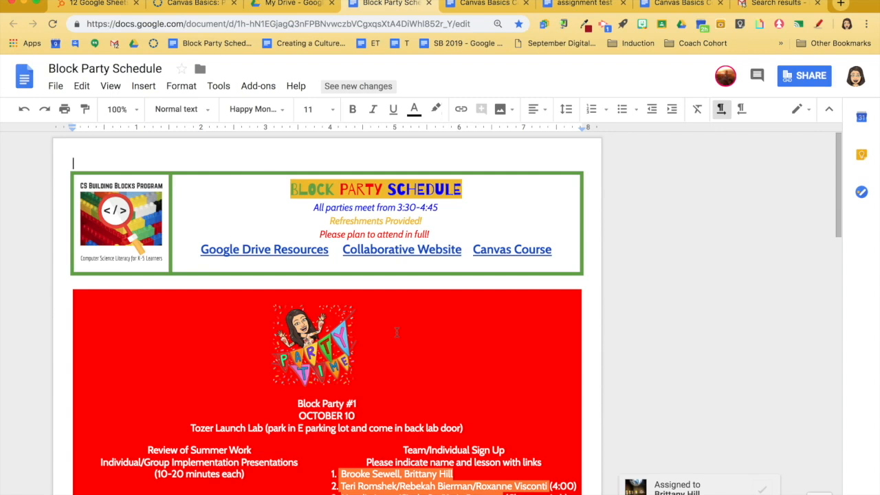
- Switch back to Canvas and return to the course's page list, discarding the unsaved Canvas Basics 2 page
scroll(397, 332, "down", 10)
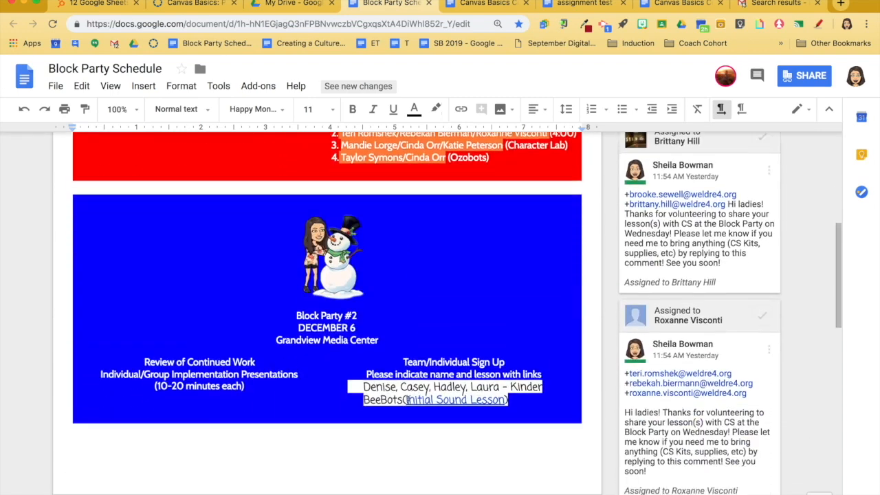
scroll(408, 399, "down", 3)
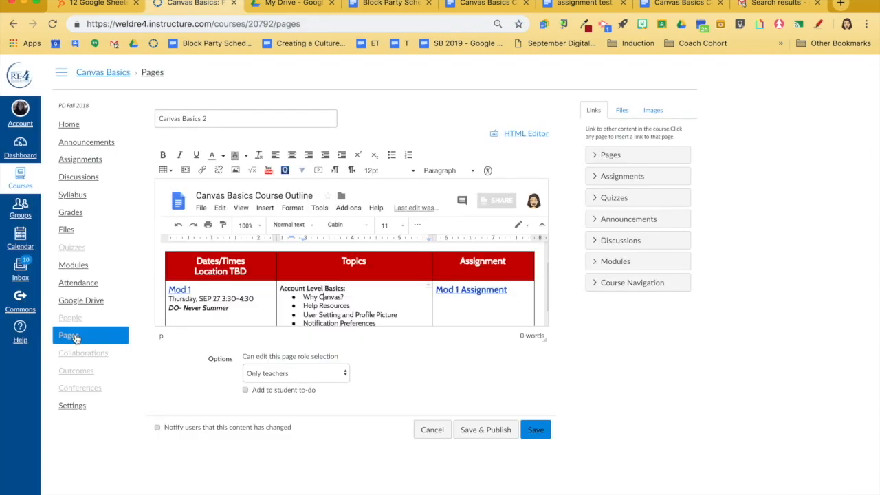
left_click(78, 337)
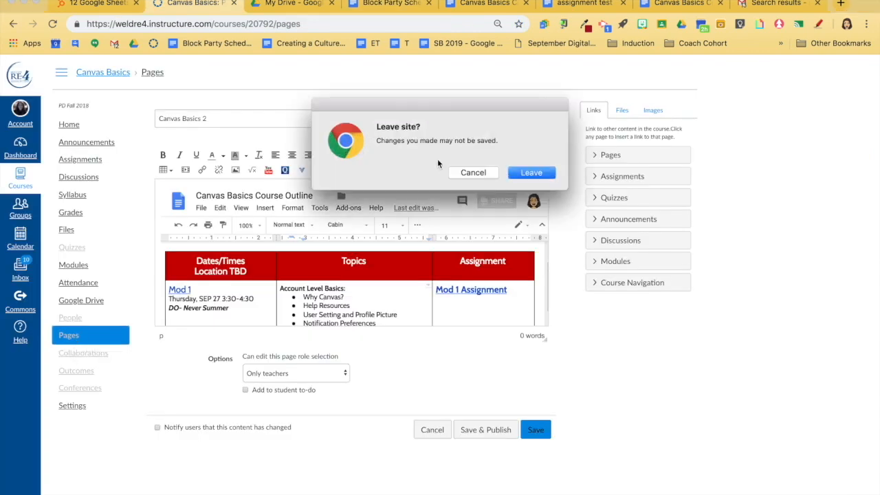
left_click(539, 172)
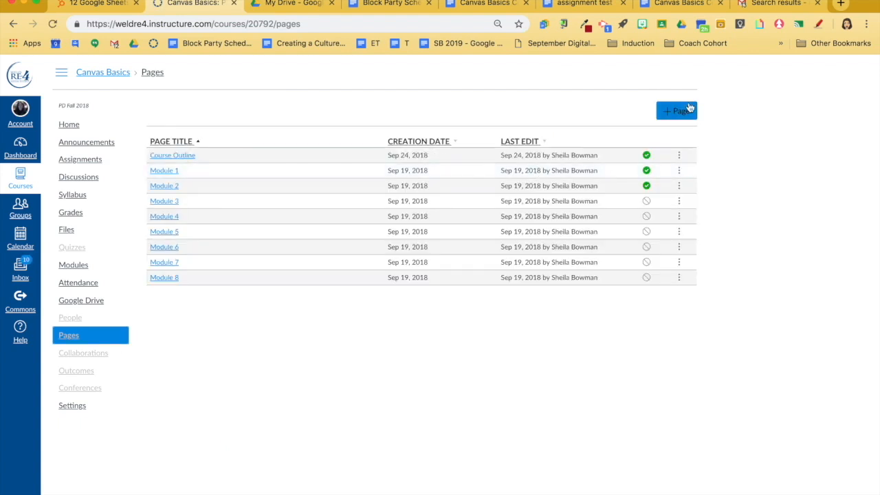
- Start a new course page titled Block Party Sign Up
left_click(684, 111)
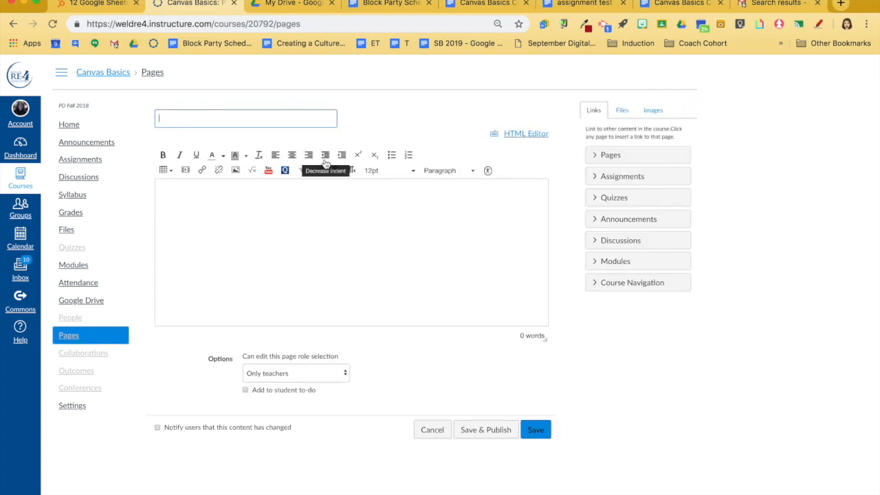
type("Bla")
type("ck Party Sign Up")
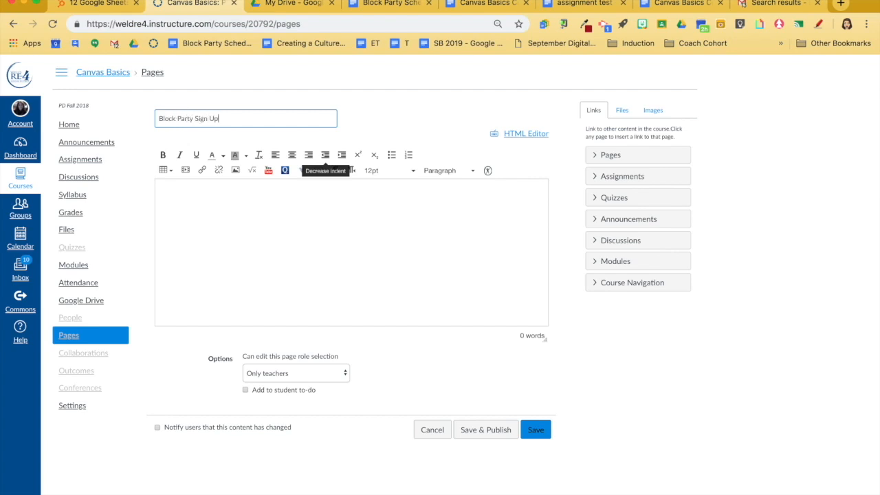
- Search Google Apps for "Block Party" and embed the Block Party Schedule document in the page body
left_click(302, 172)
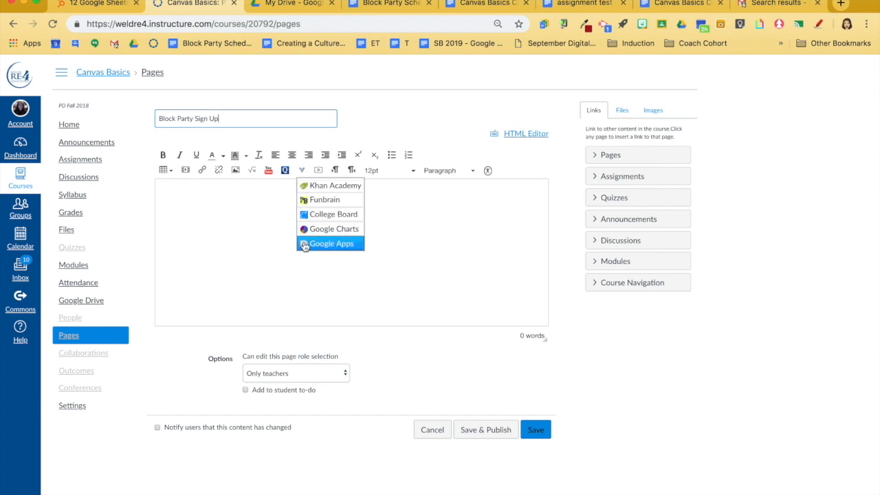
left_click(304, 243)
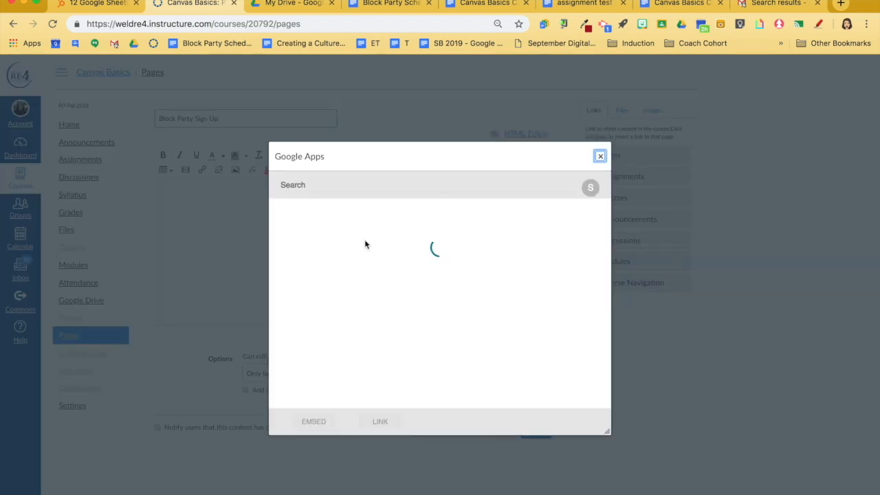
left_click(370, 184)
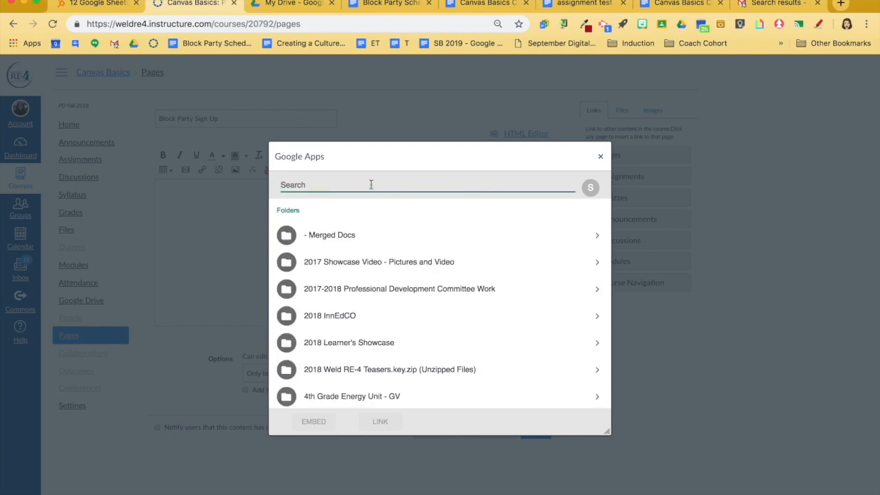
type("Block Party Sign")
key("BackSpace")
key("BackSpace")
key("BackSpace")
key("BackSpace")
key("BackSpace")
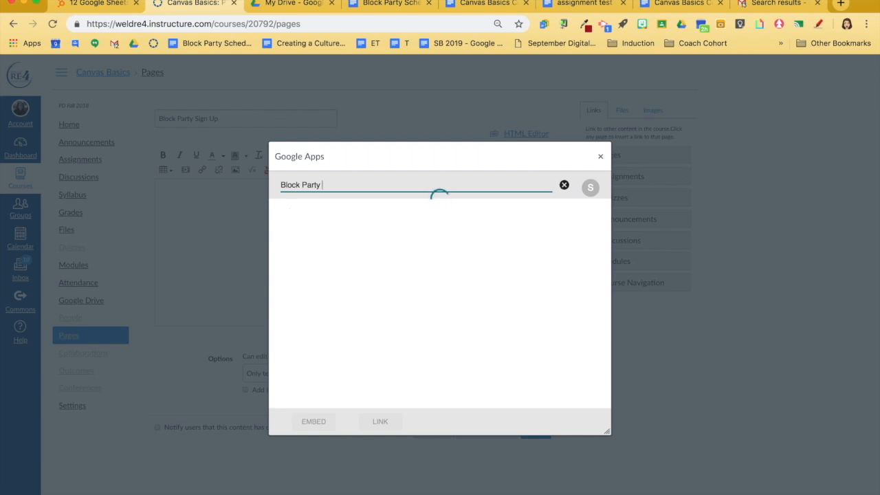
left_click(374, 237)
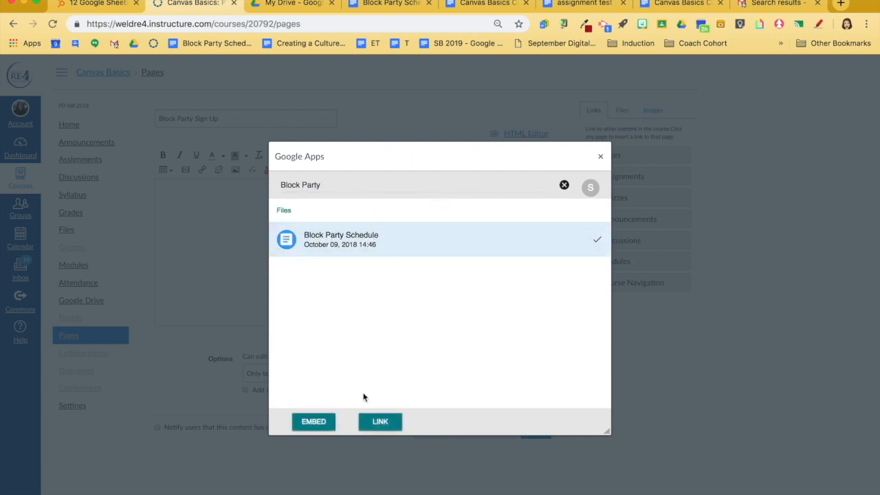
left_click(322, 422)
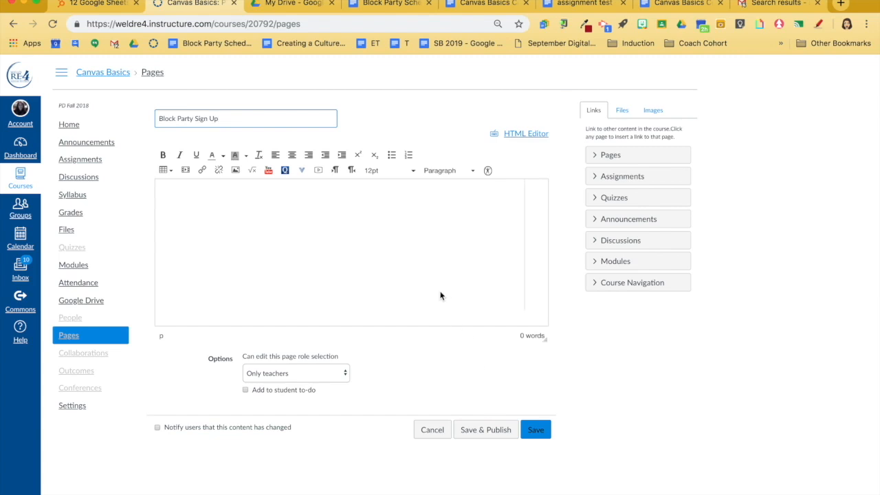
- Enter a participant's full name as the first sign-up entry in the green section of the embedded Block Party Schedule
scroll(440, 292, "down", 8)
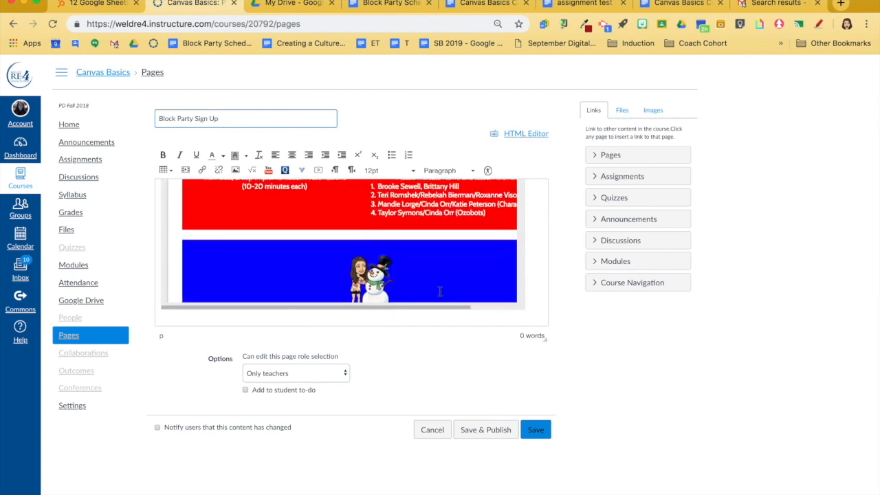
scroll(440, 293, "down", 2)
scroll(440, 292, "up", 8)
scroll(440, 292, "up", 1)
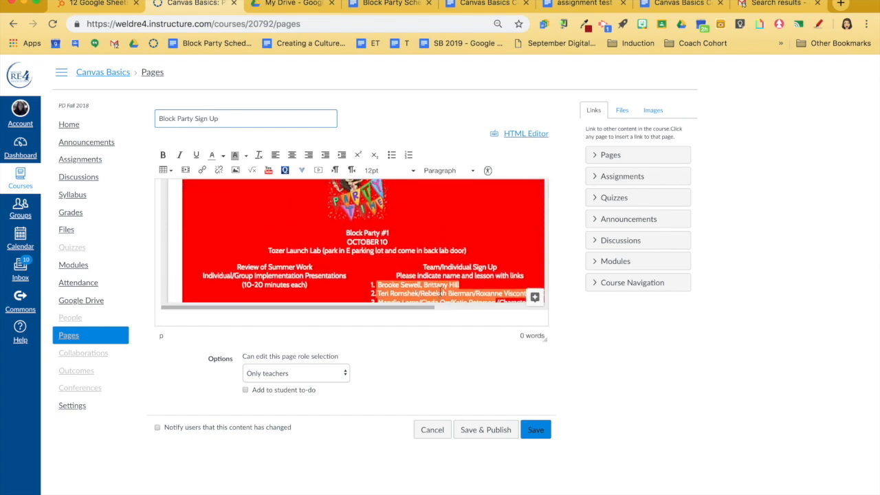
scroll(440, 293, "down", 3)
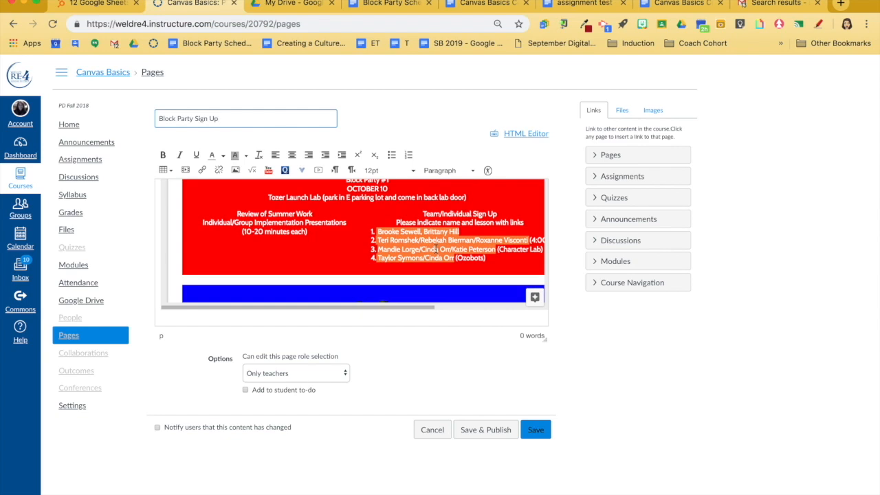
scroll(436, 252, "up", 5)
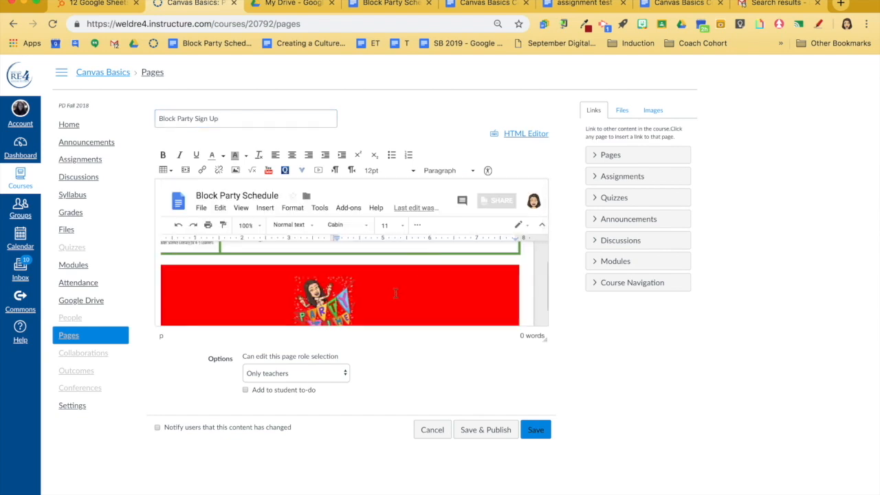
scroll(394, 297, "down", 10)
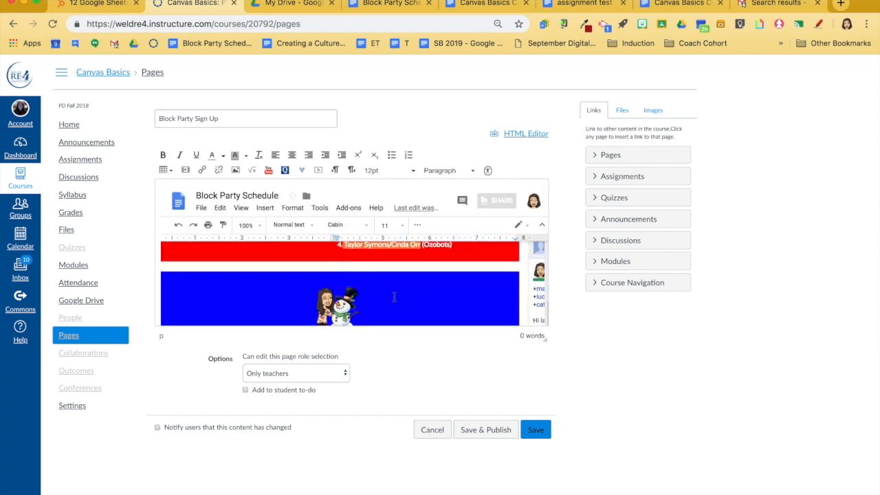
scroll(394, 299, "down", 10)
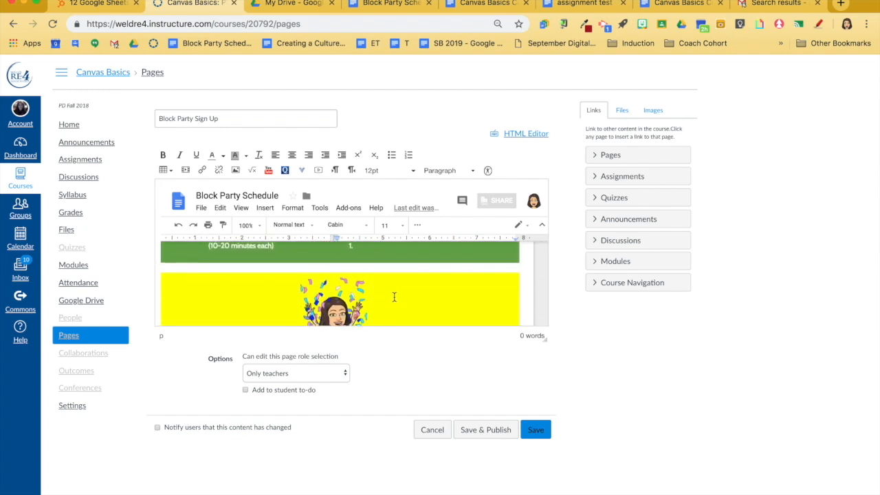
left_click(376, 279)
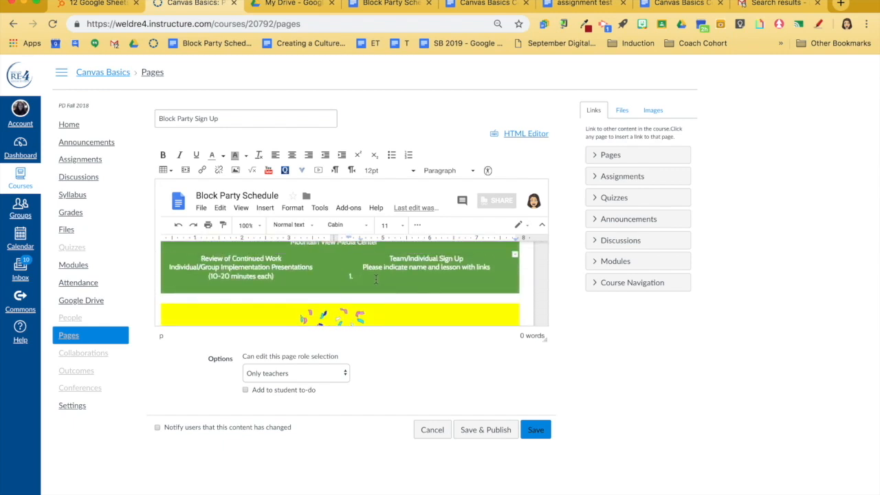
scroll(381, 290, "down", 1)
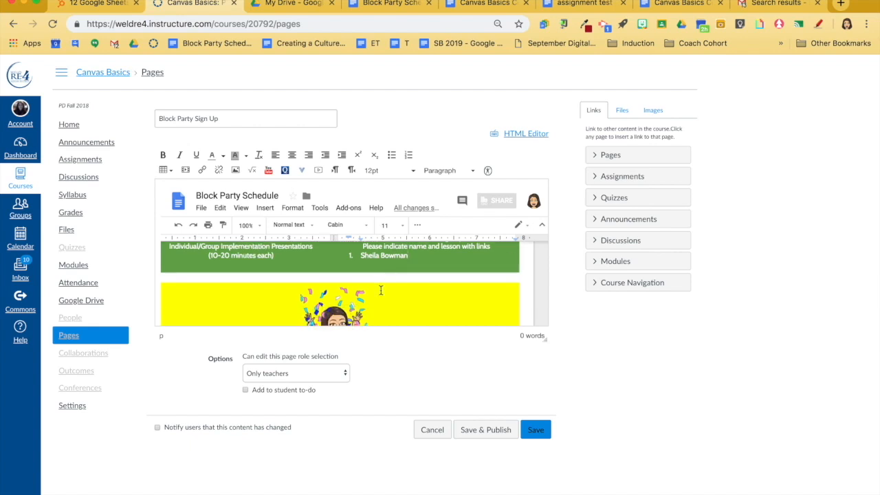
scroll(380, 290, "down", 5)
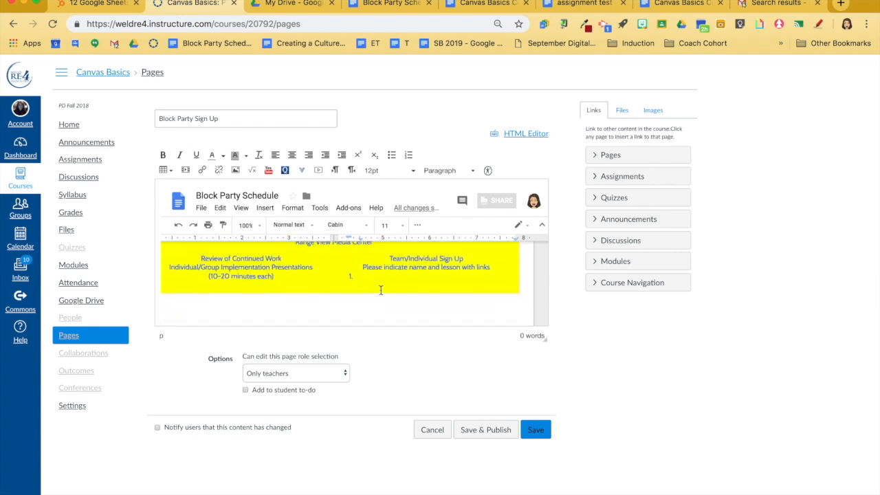
scroll(380, 290, "down", 5)
scroll(380, 290, "up", 10)
scroll(380, 291, "up", 10)
scroll(381, 292, "down", 1)
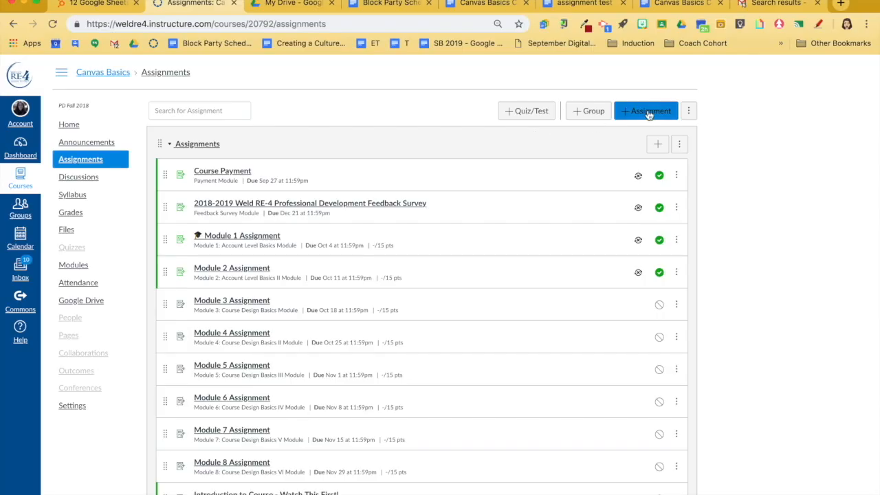
- Start a new assignment in the Canvas Basics course and name it Assignment Test 2
left_click(648, 112)
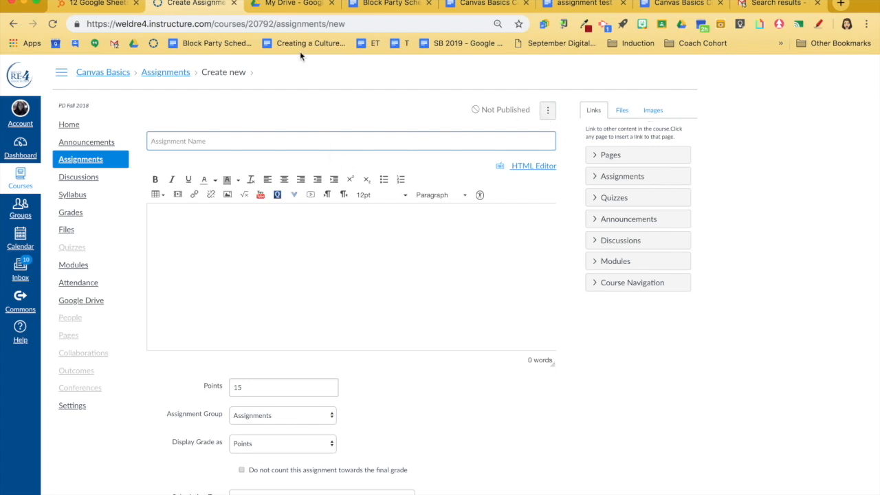
left_click(230, 140)
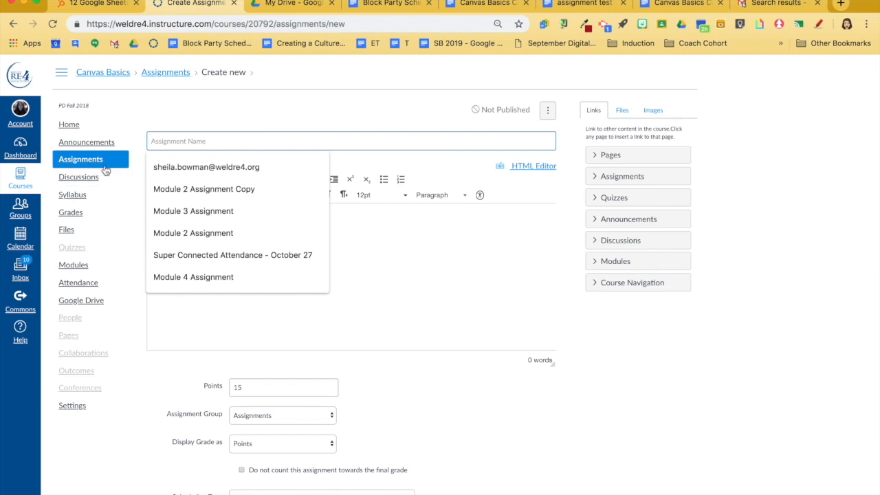
type("Assignment Test 2")
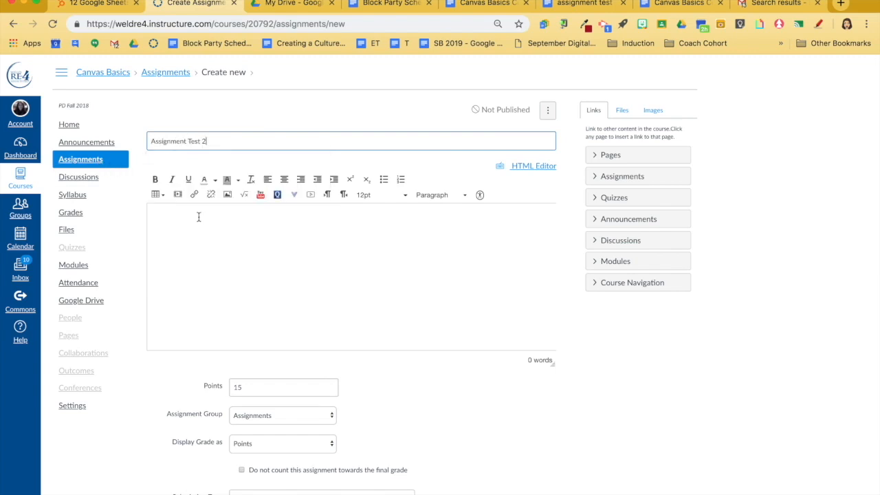
- Write the assignment instructions "Please fill out the page below and submit before Friday morning."
left_click(198, 217)
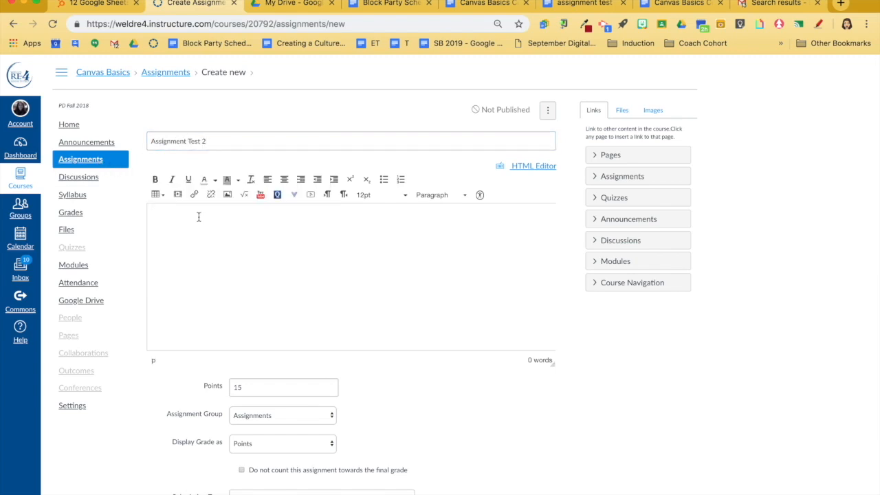
type("Please fill out the page below and submit befor")
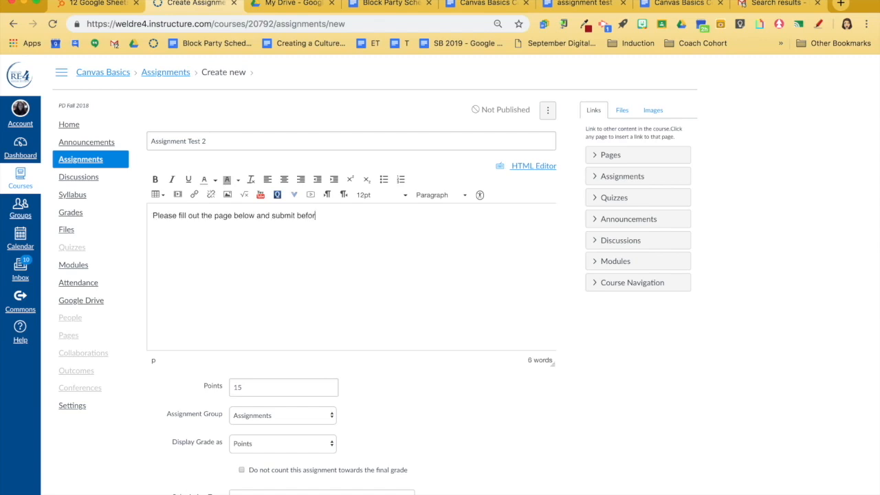
type("e Friday morning.")
- Review the assignment's grade display and submission type choices, keeping Points and External Tool
scroll(216, 273, "down", 1)
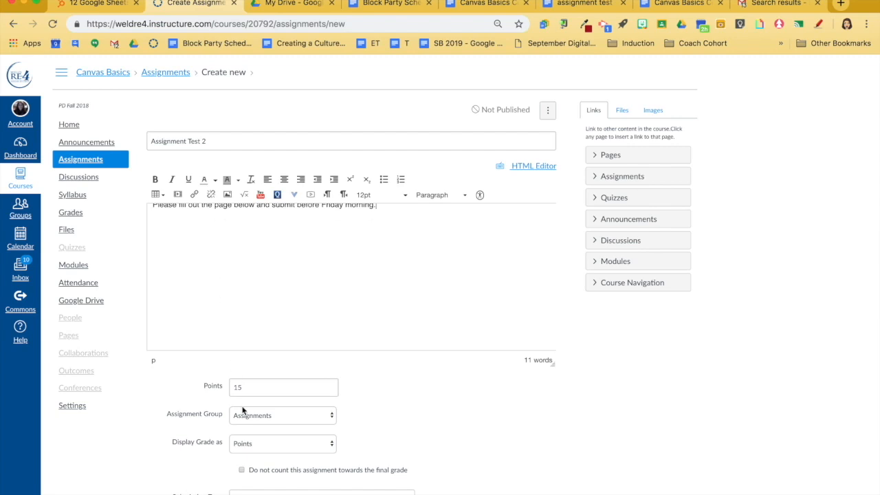
scroll(270, 279, "down", 5)
left_click(271, 240)
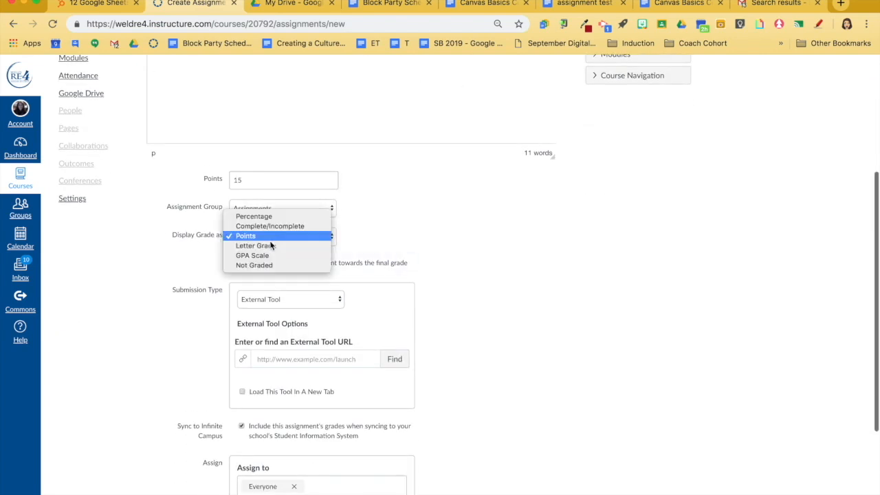
left_click(420, 231)
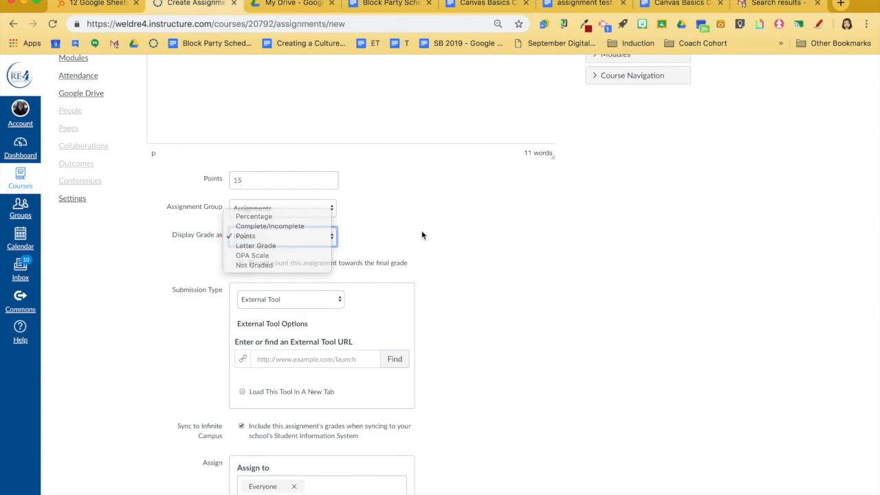
scroll(301, 313, "down", 2)
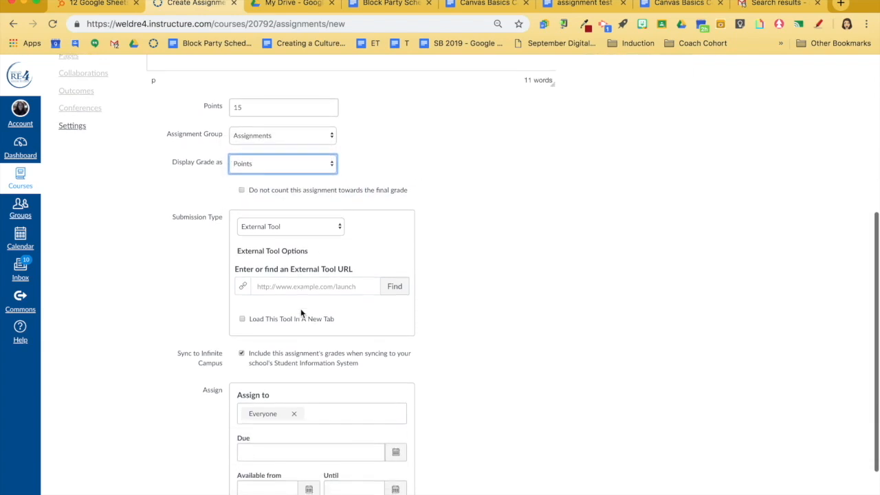
left_click(290, 226)
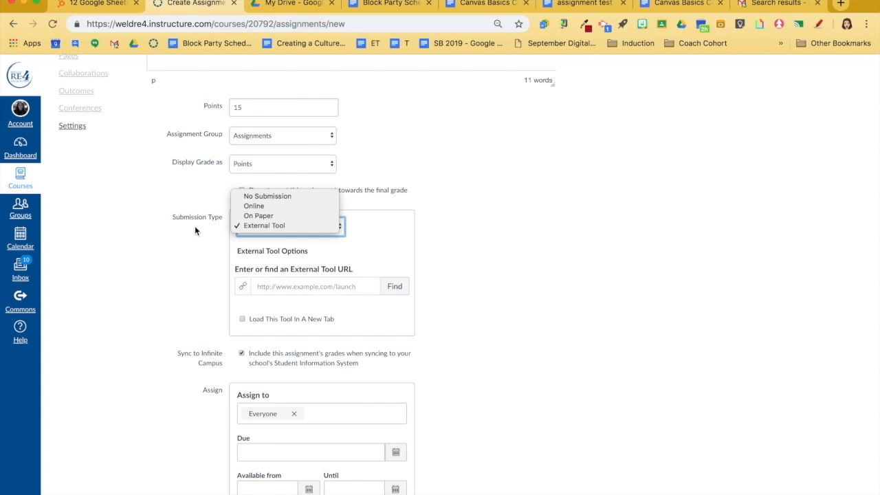
left_click(269, 247)
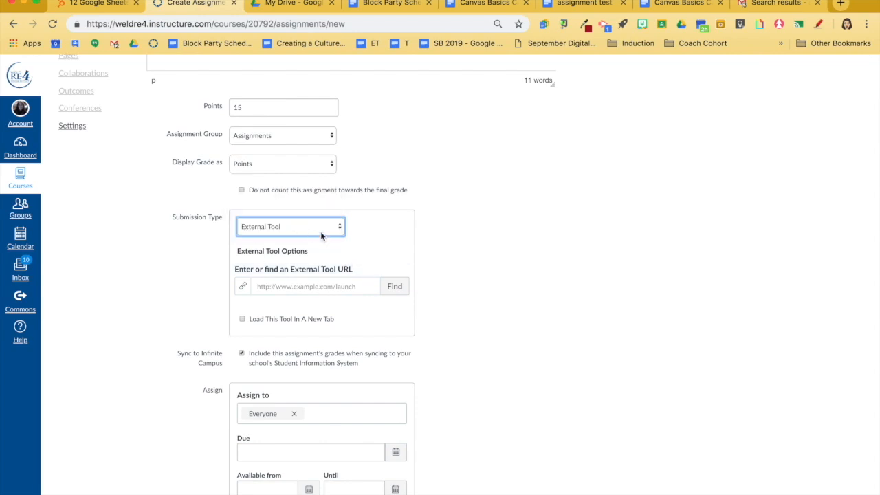
- Find an external tool for the submission and choose Google Docs Cloud Assignment
left_click(395, 288)
scroll(403, 292, "down", 5)
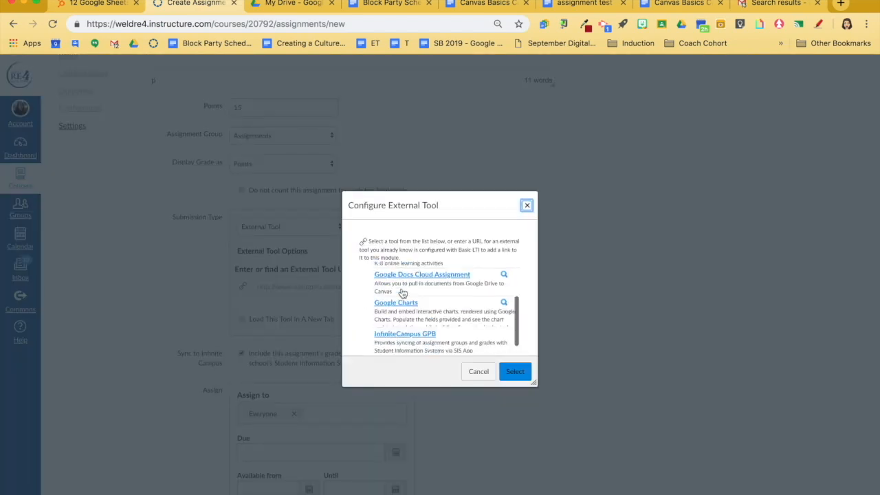
scroll(402, 293, "up", 1)
left_click(409, 303)
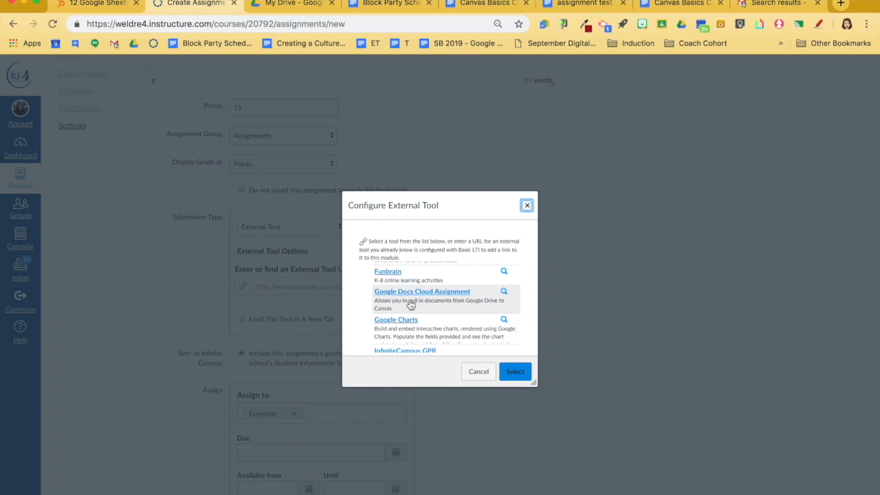
left_click(414, 296)
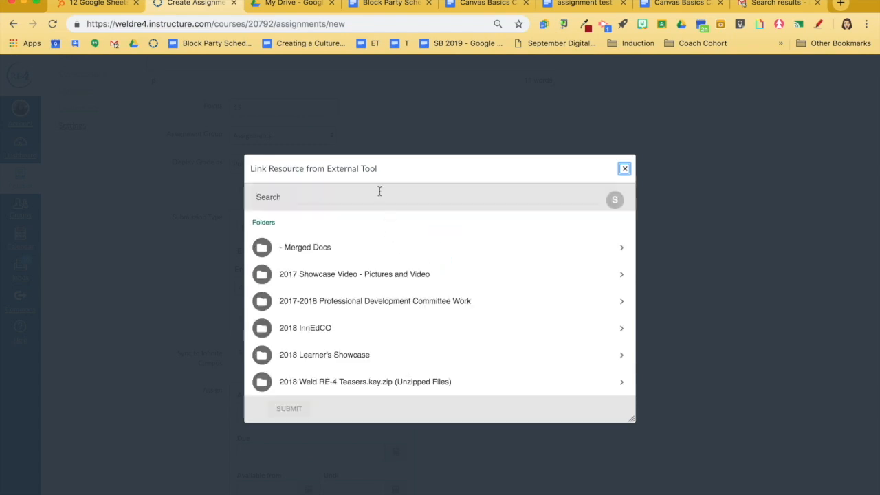
- Search the Drive files for "Test assignment" and link the "assignment test" document dated October 09, 2018 11:34
left_click(377, 196)
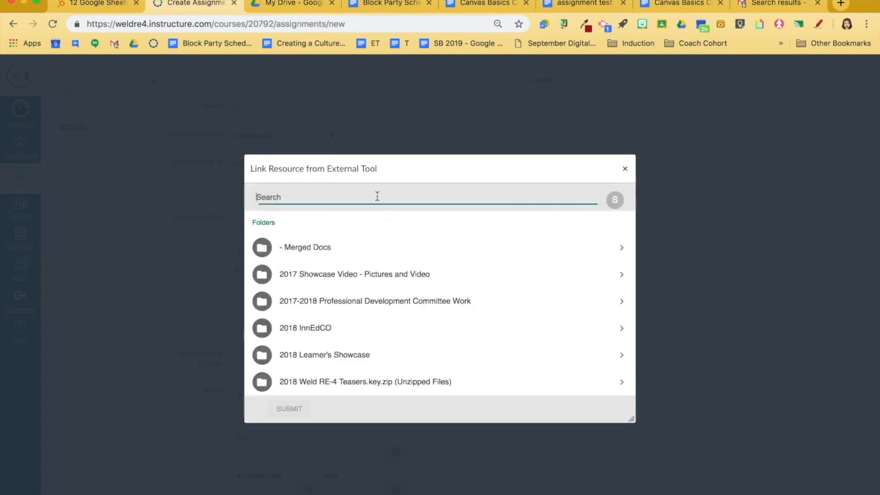
type("Test assignment")
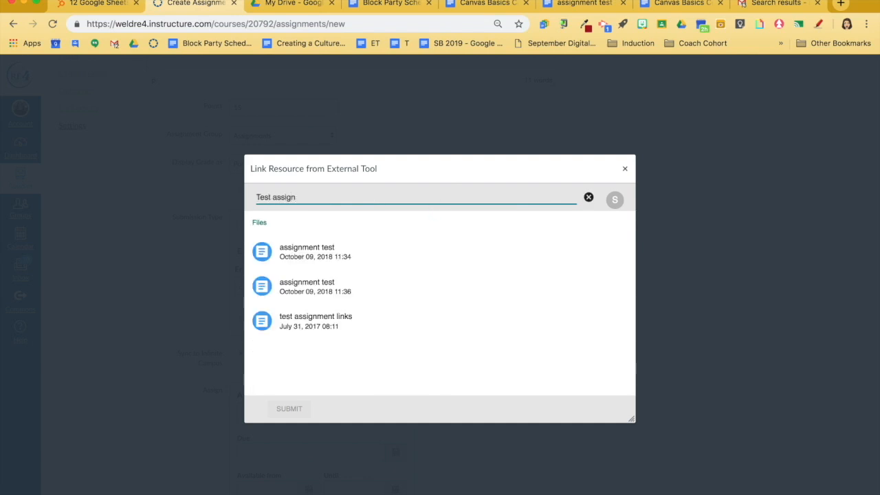
left_click(320, 253)
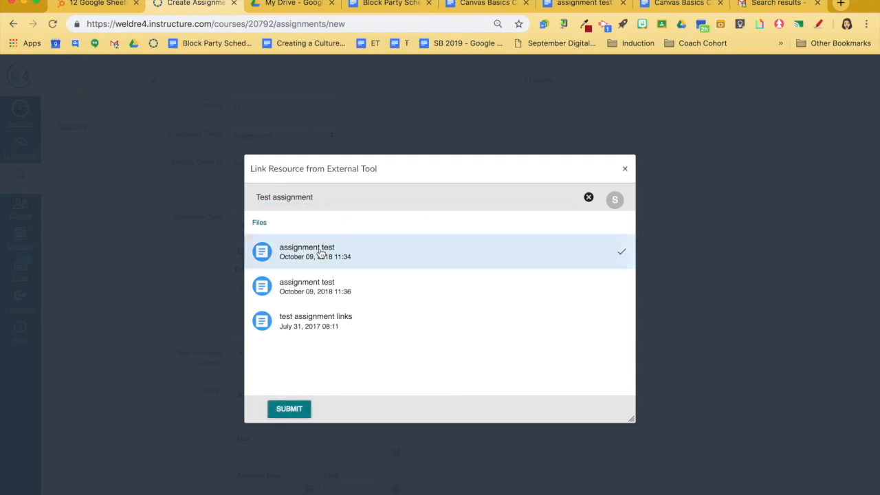
left_click(282, 410)
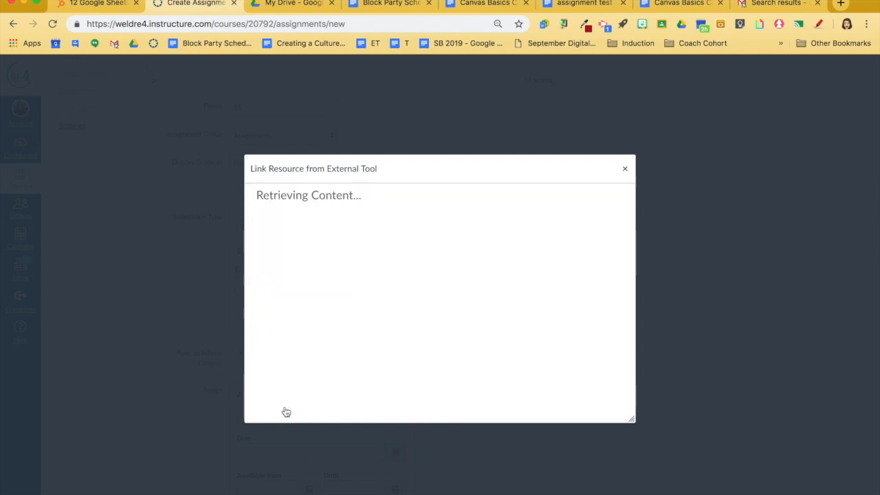
- Set the assignment's due date to Oct 12 11:59pm, and save and publish it
scroll(298, 339, "down", 3)
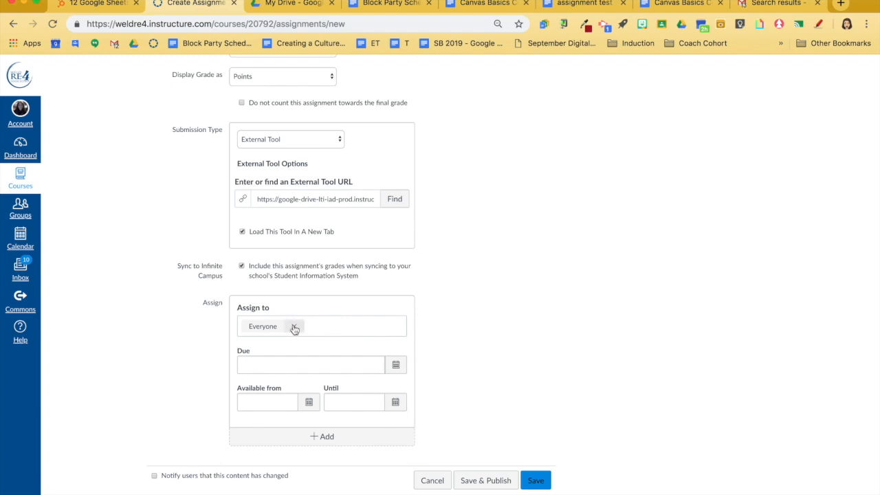
left_click(396, 364)
left_click(296, 428)
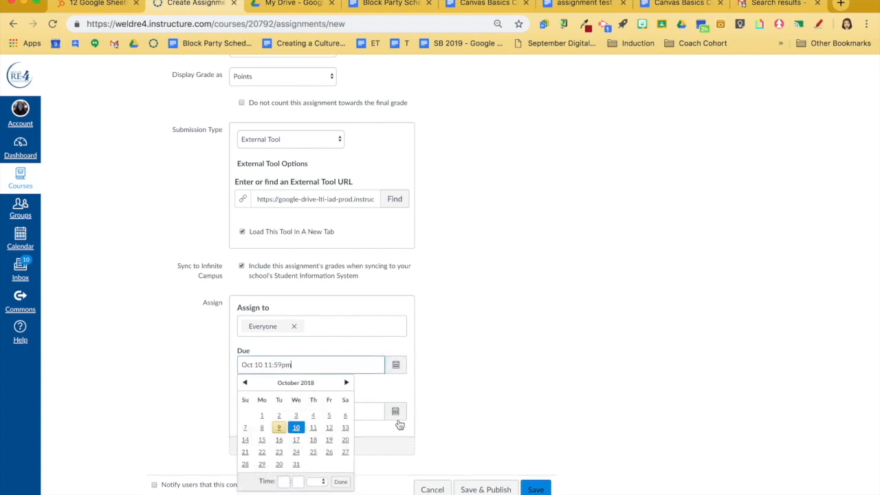
left_click(329, 428)
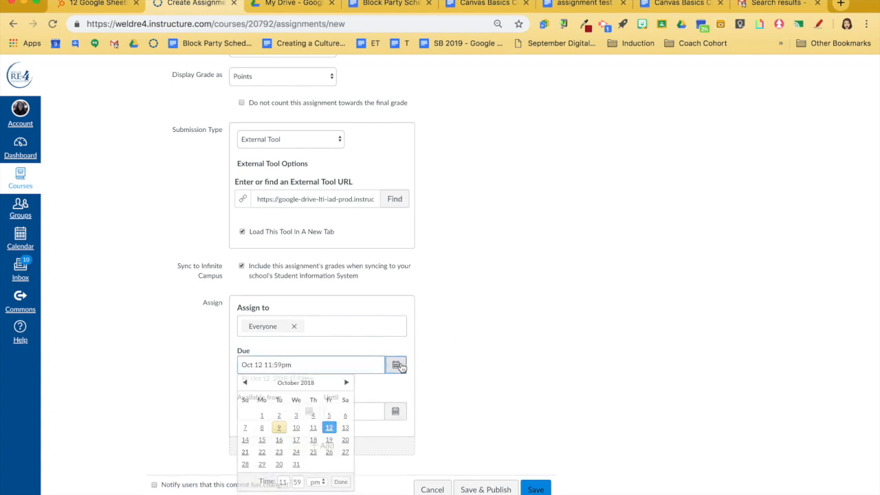
left_click(492, 489)
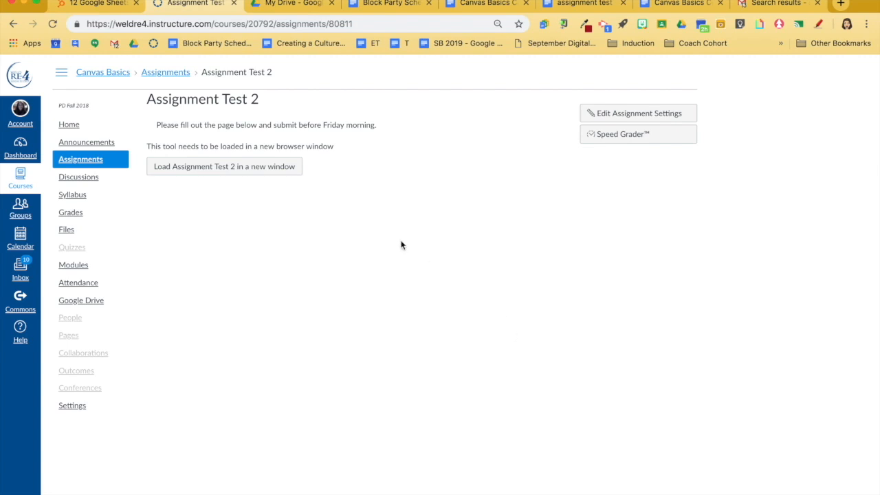
- Load Assignment Test 2 in a new window and add "YES I'm able to edit." after the document's question
left_click(215, 168)
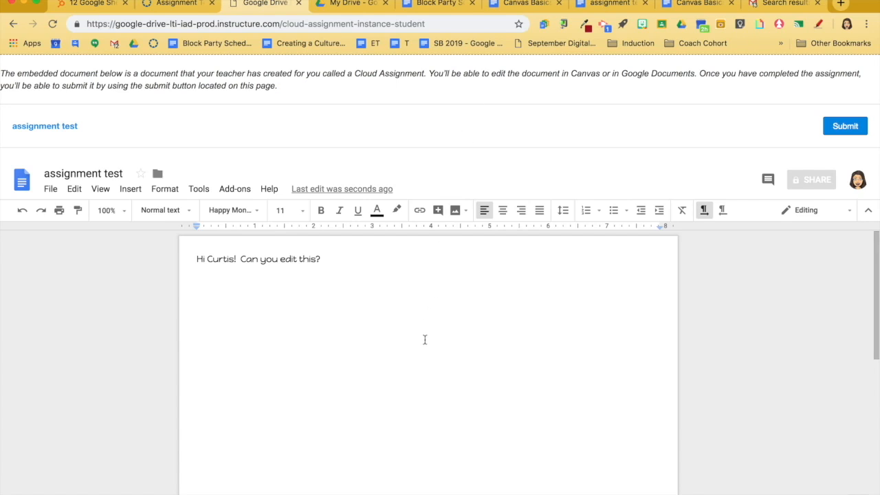
left_click(348, 263)
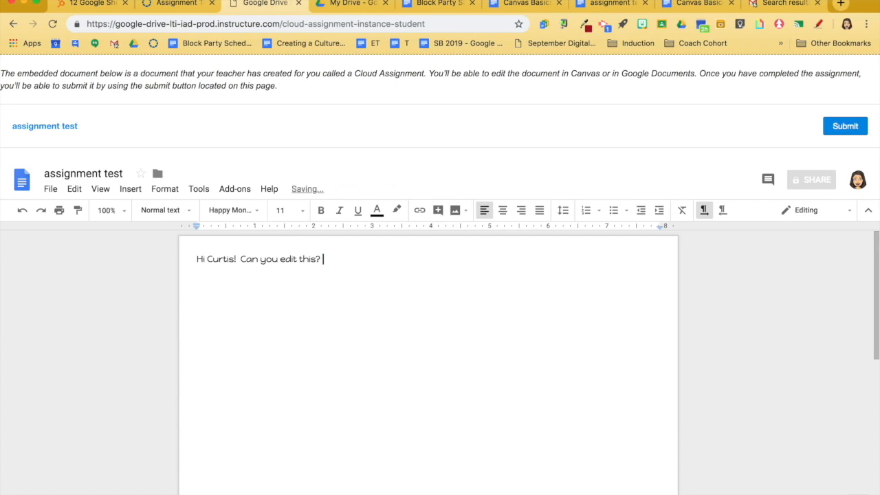
type("Y")
key("BackSpace")
type("YES  I'm able to edit.")
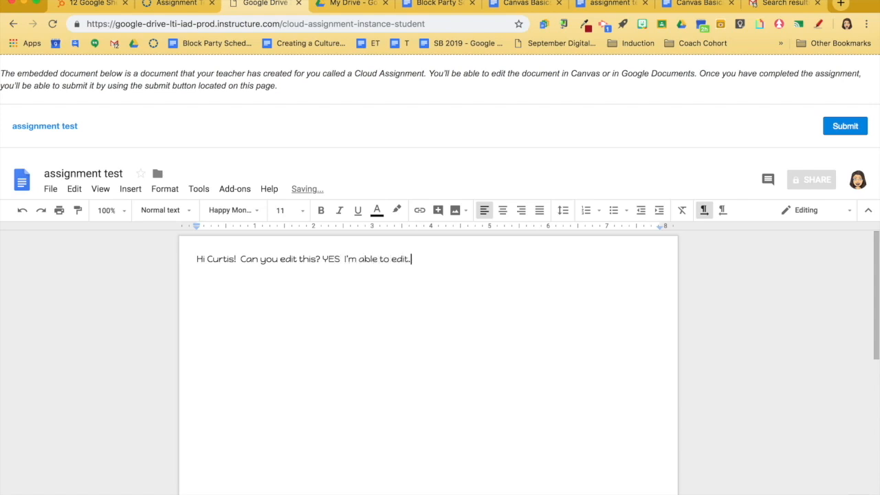
- Submit the edited "assignment test" document for the cloud assignment
scroll(557, 317, "down", 5)
scroll(557, 317, "up", 5)
left_click(851, 128)
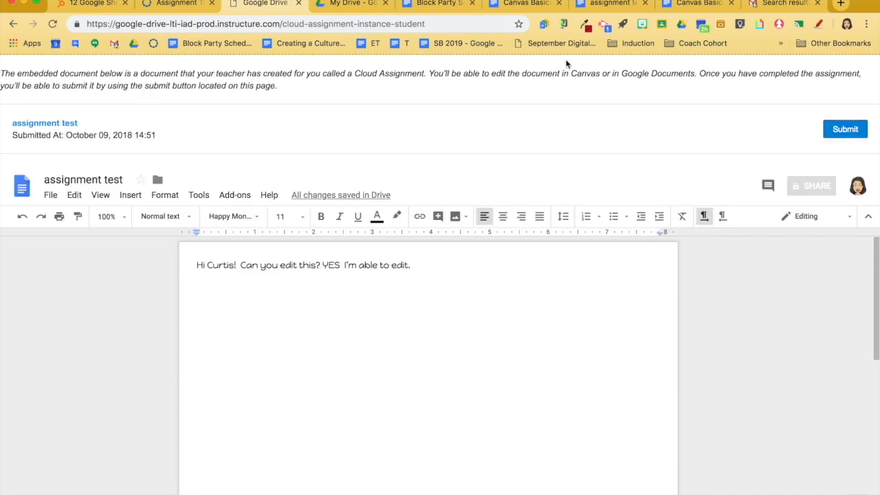
- Go to the course's grades in Canvas and load the student's Assignment Test 2 file submission in SpeedGrader
left_click(177, 4)
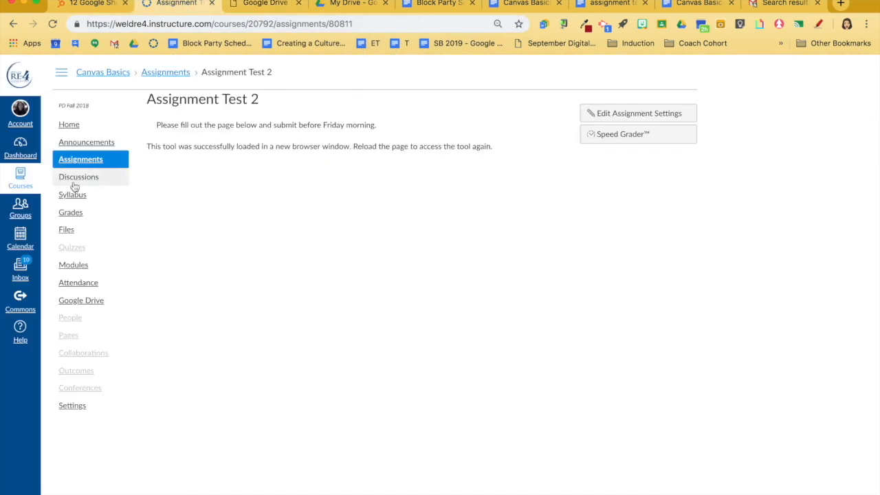
left_click(74, 214)
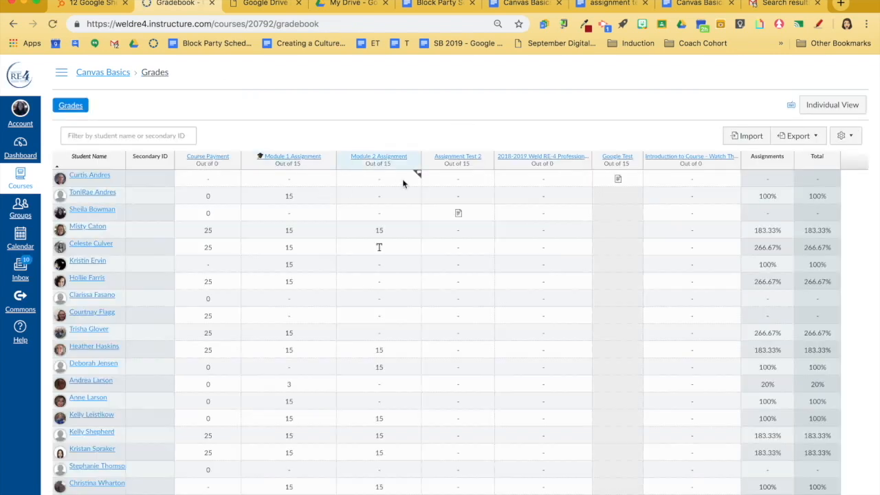
left_click(492, 208)
left_click(395, 273)
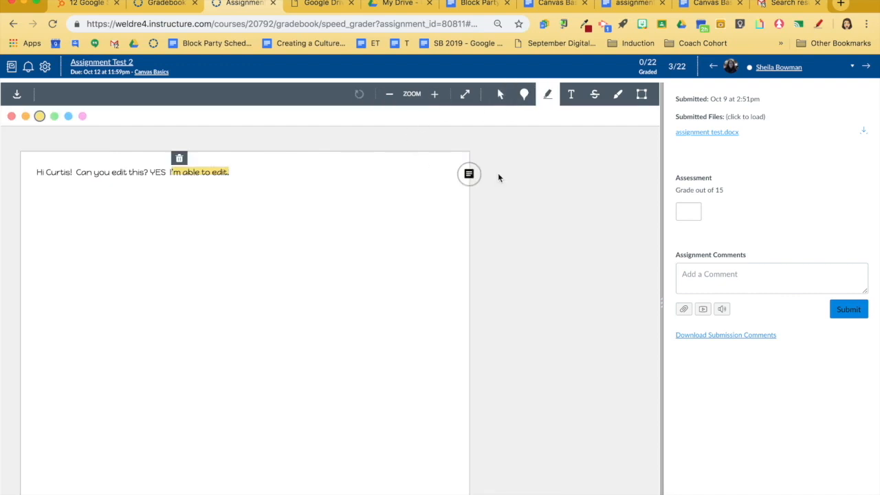
- Grade the Assignment Test 2 submission 13 out of 15, and return to the gradebook with the submission details closed
left_click(692, 213)
type("13")
left_click(718, 220)
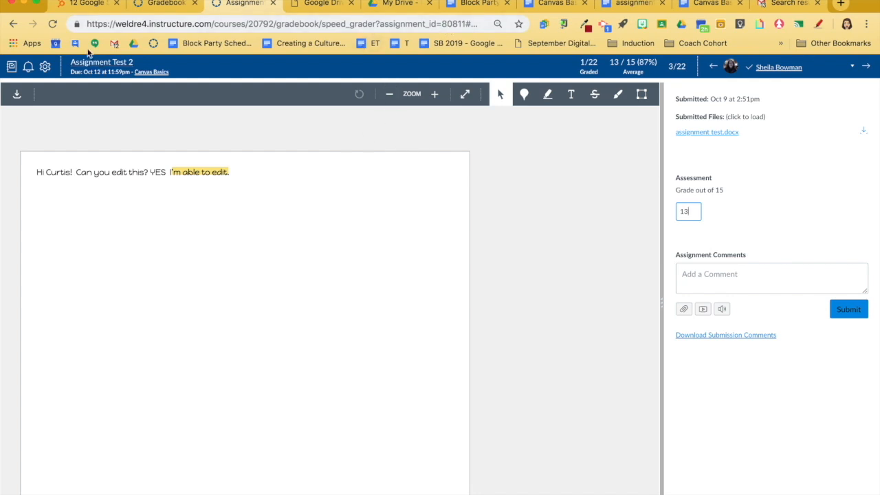
left_click(13, 24)
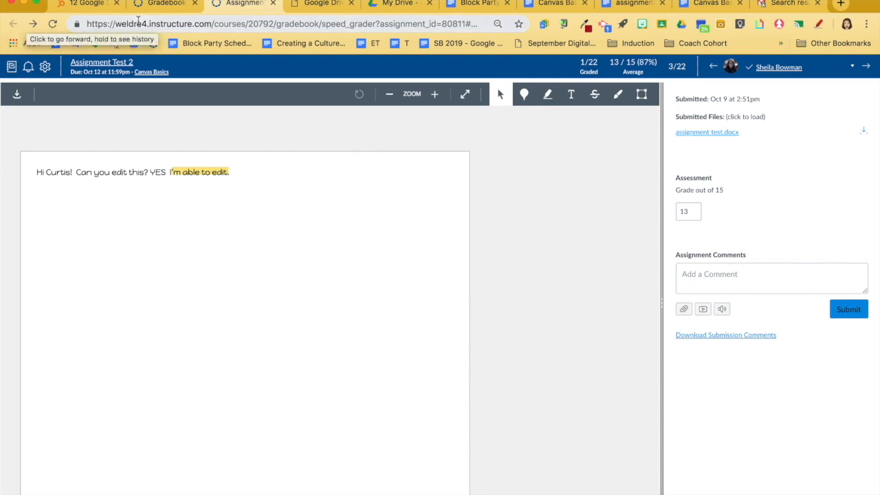
left_click(162, 4)
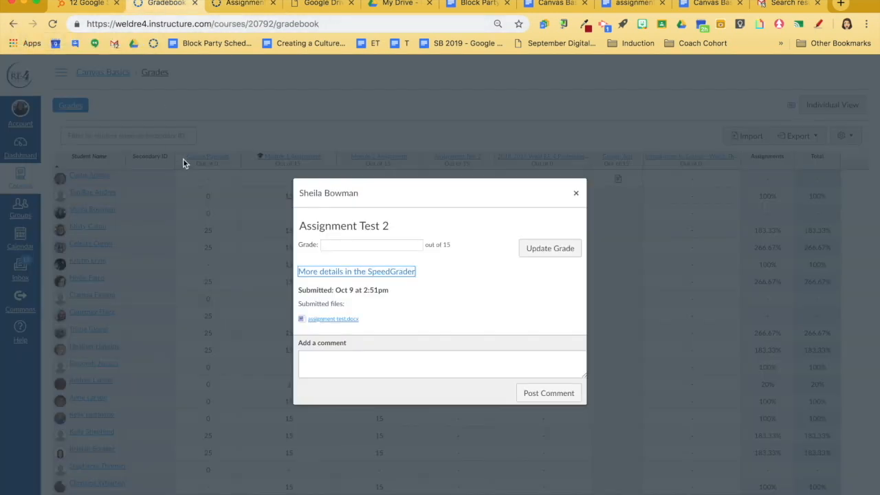
left_click(576, 194)
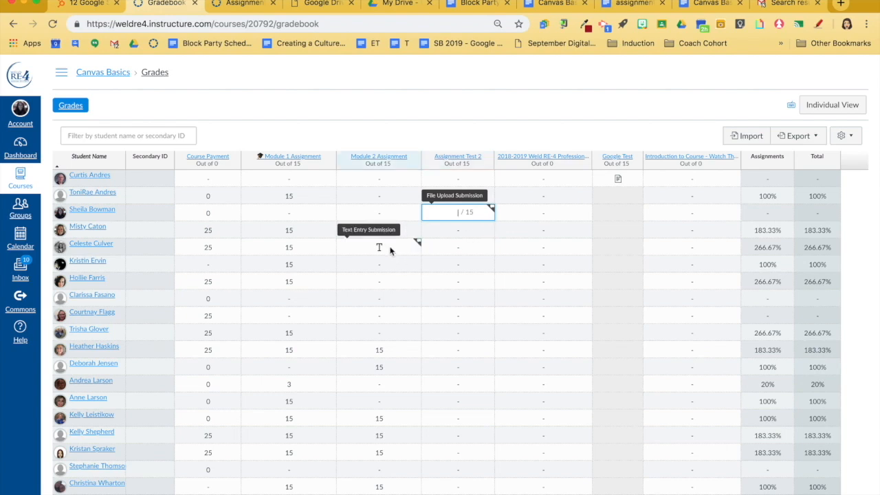
- Load the student's Google Test file submission from the gradebook in SpeedGrader
left_click(617, 182)
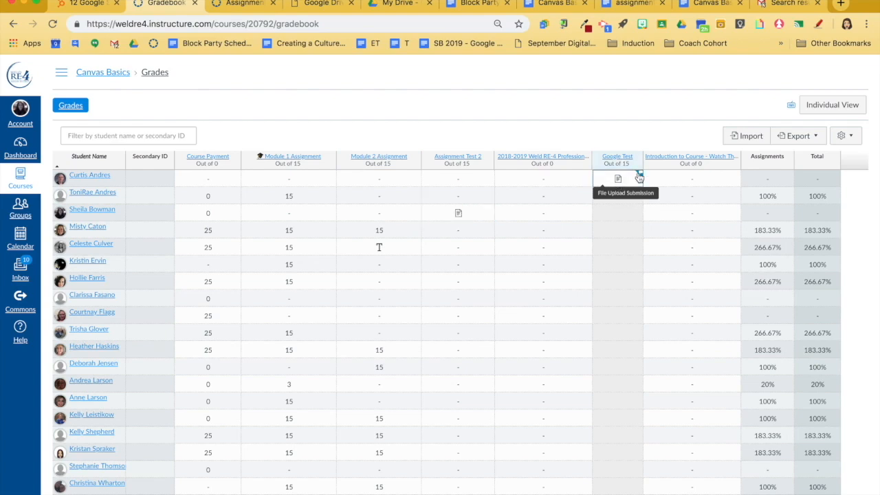
left_click(638, 173)
left_click(395, 273)
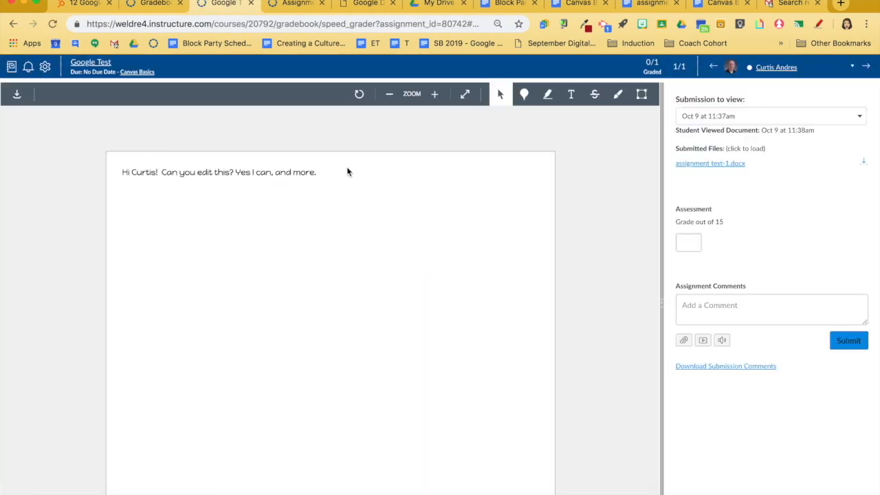
- Compare the earlier submitted version of the Google Test document with the most recent one
left_click(852, 116)
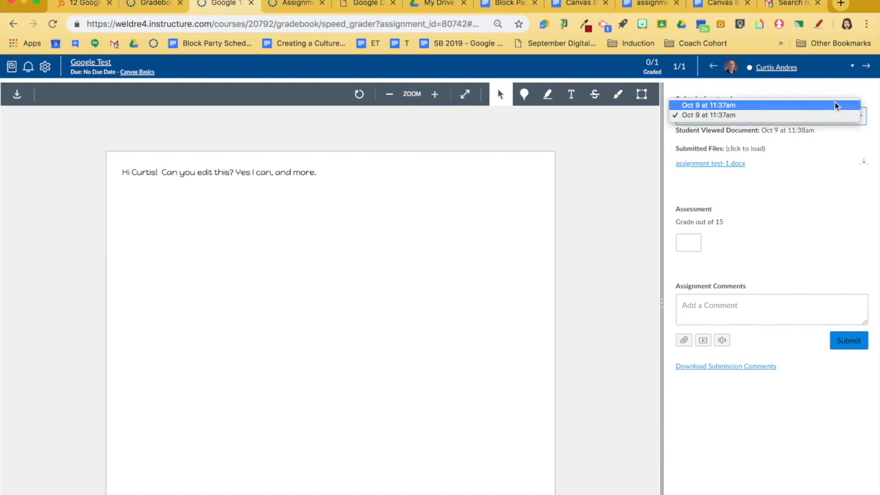
left_click(834, 103)
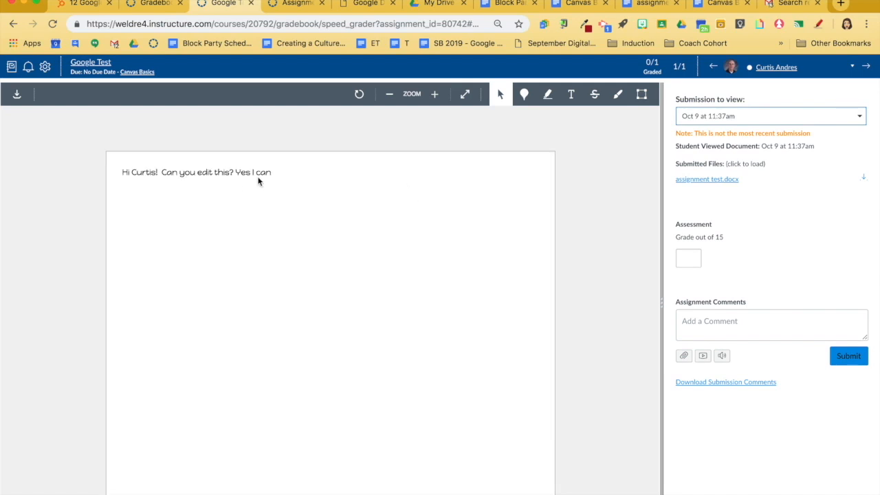
left_click(763, 114)
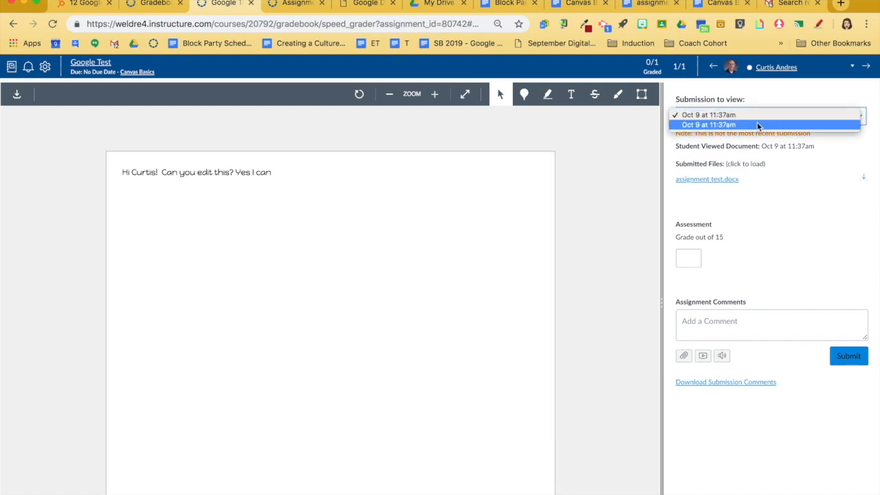
left_click(757, 125)
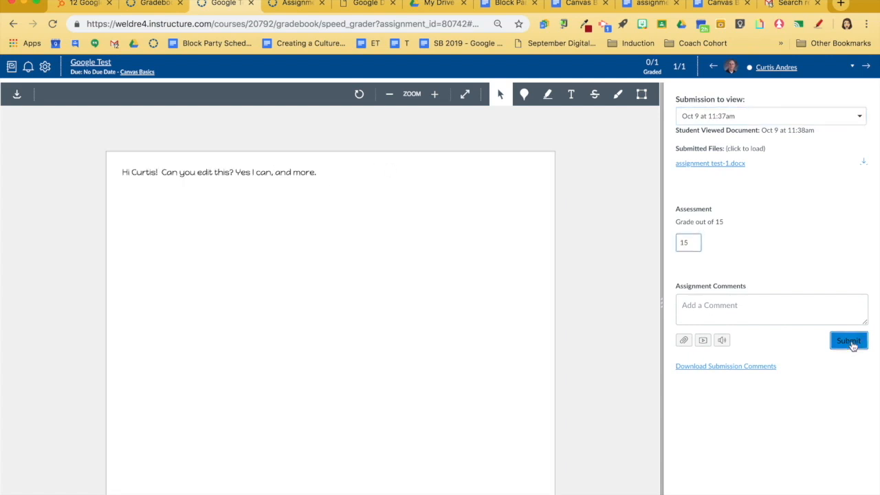
- Grade the Google Test submission 15 out of 15, and return to the gradebook with its submission details closed
left_click(847, 339)
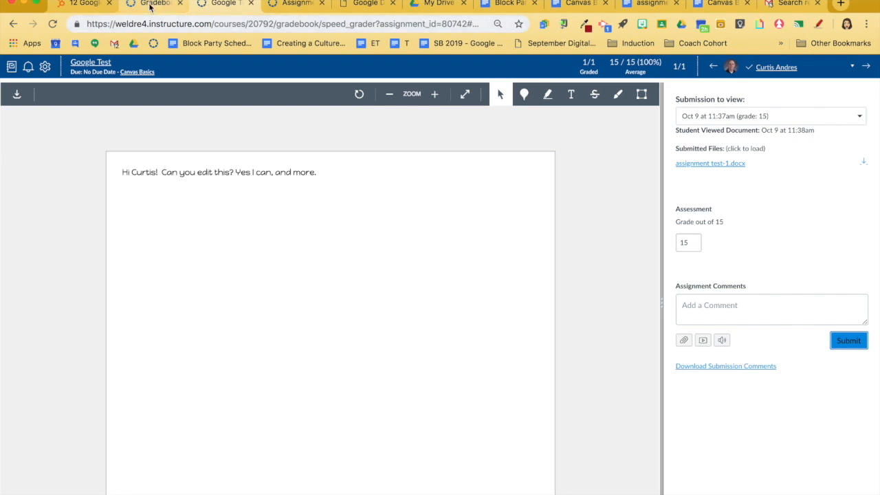
left_click(150, 6)
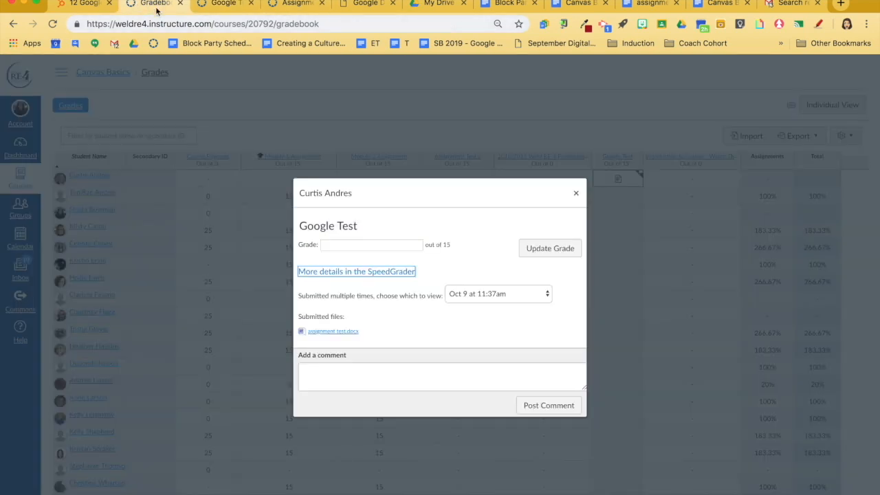
left_click(576, 194)
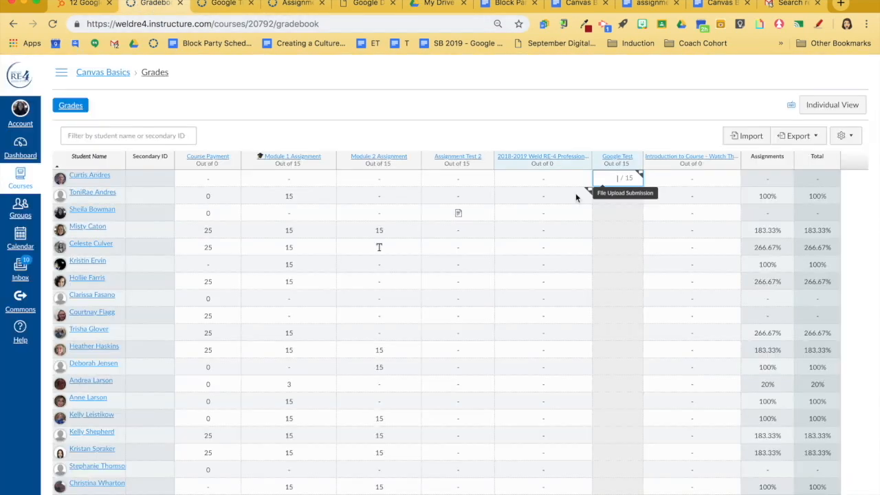